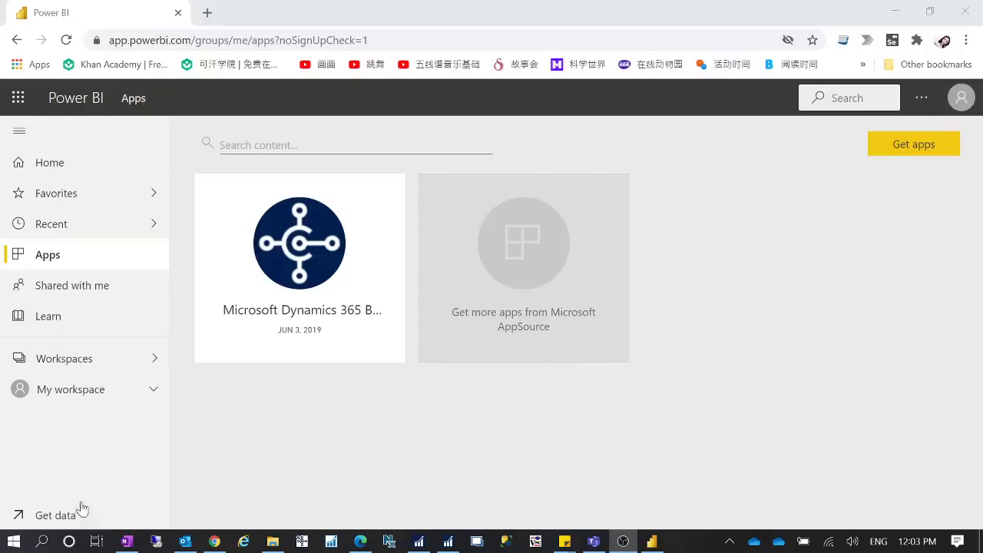
Open the template apps available from online services and search them for "dynamics 365 Business Central".
click(356, 476)
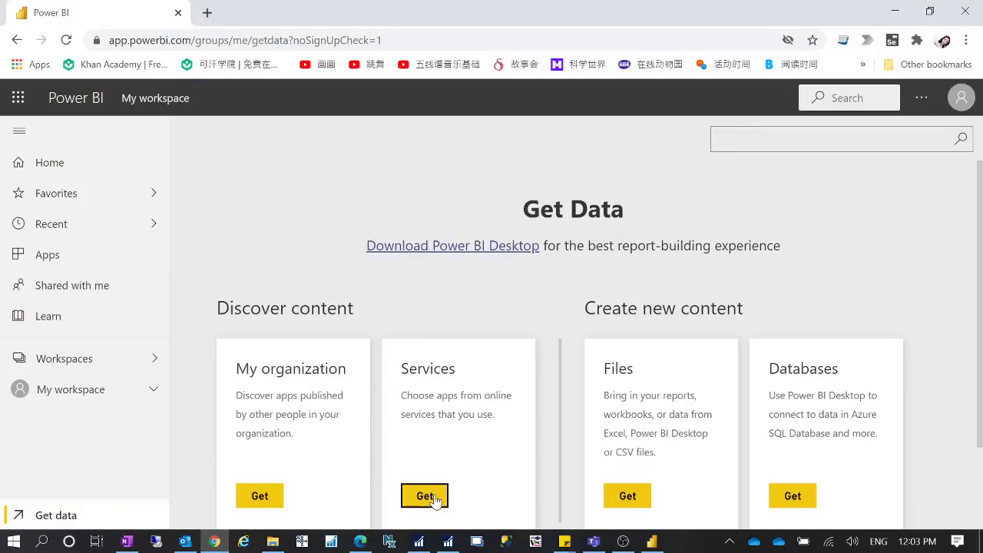
click(433, 497)
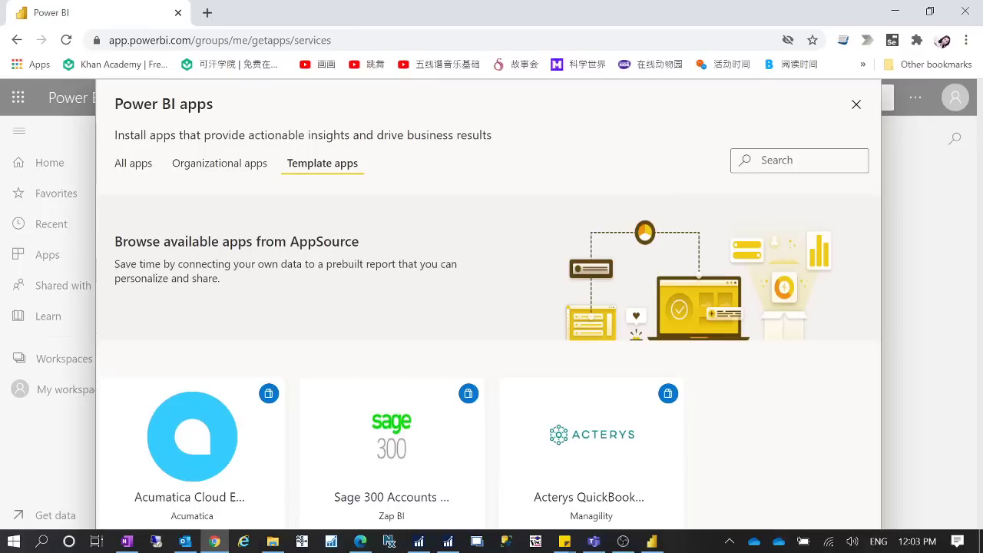
text(dynamics )
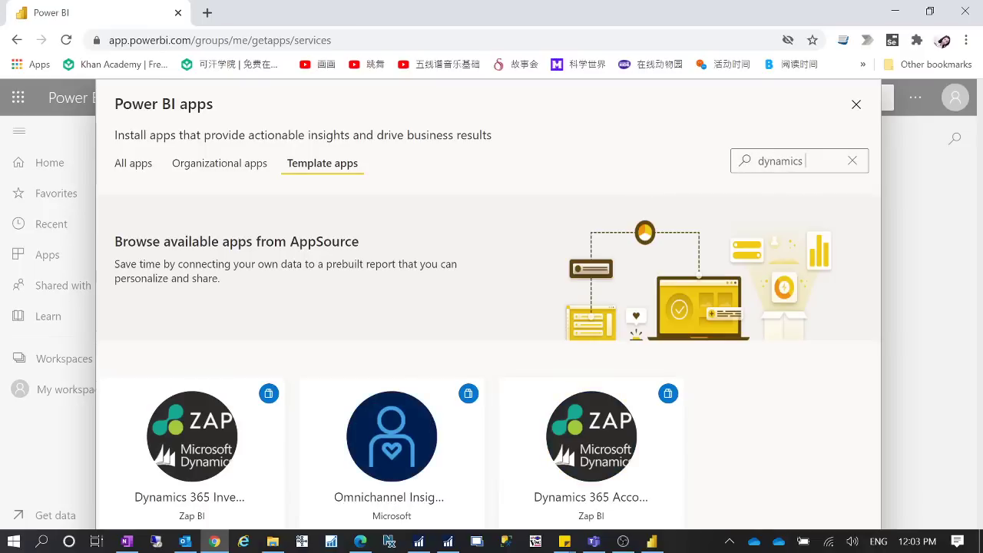
text(365)
text( Business Cent)
text(ral)
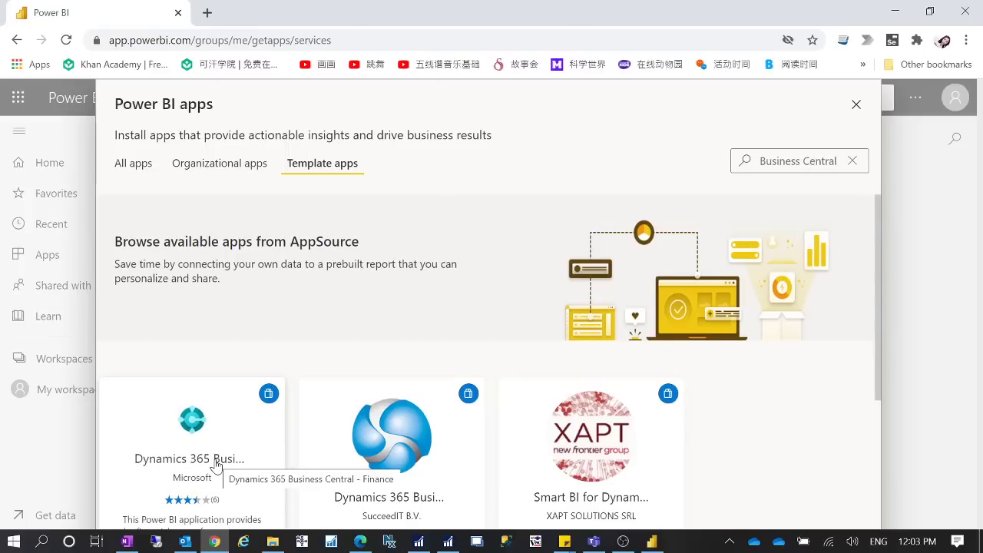
Install Microsoft's Dynamics 365 Business Central - Finance app into a new workspace, accepting the suggested workspace name.
scroll(216, 465, down, 3)
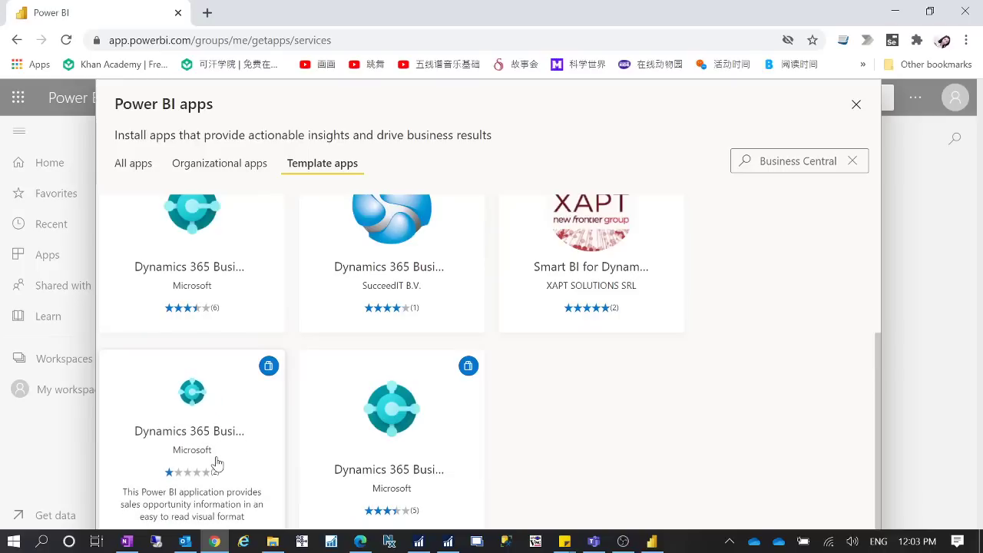
scroll(249, 276, up, 2)
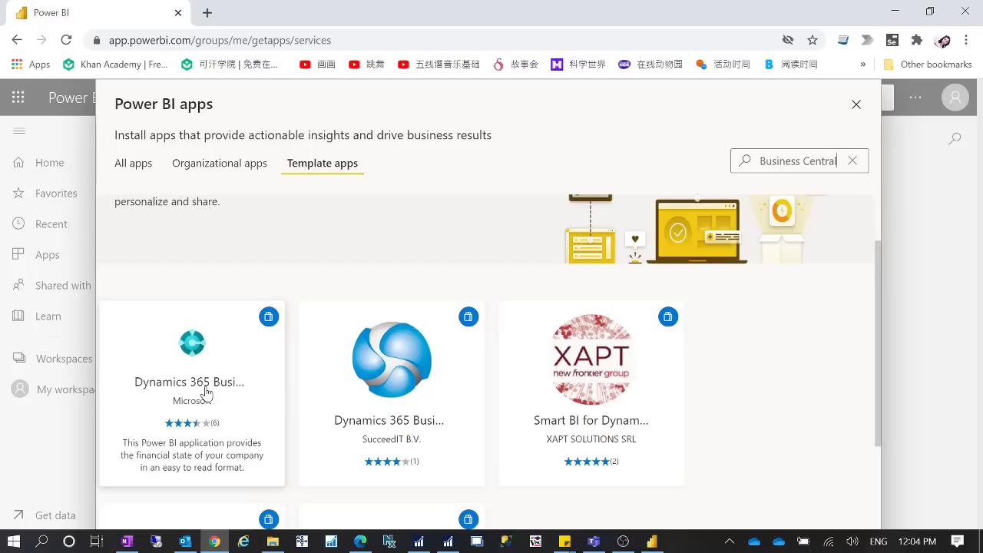
click(206, 393)
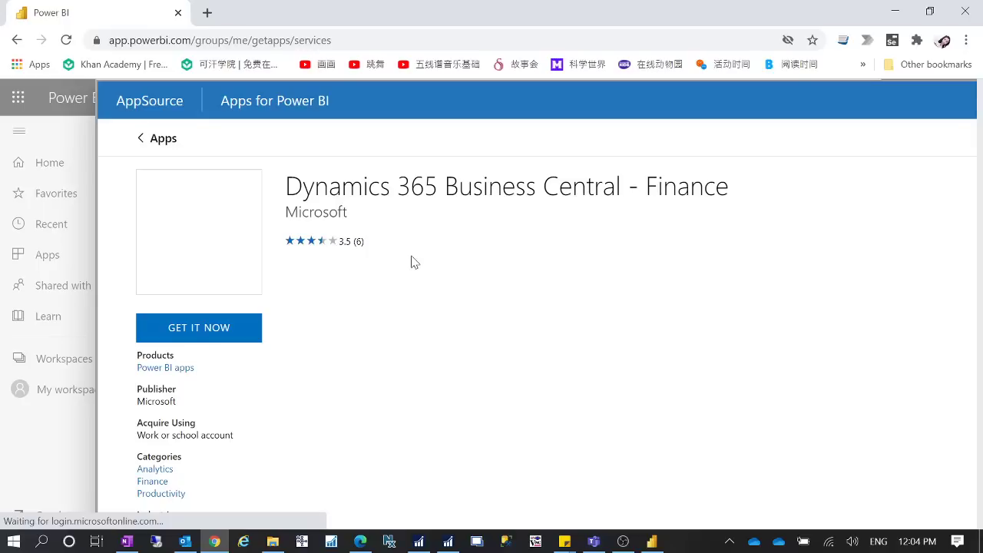
click(213, 329)
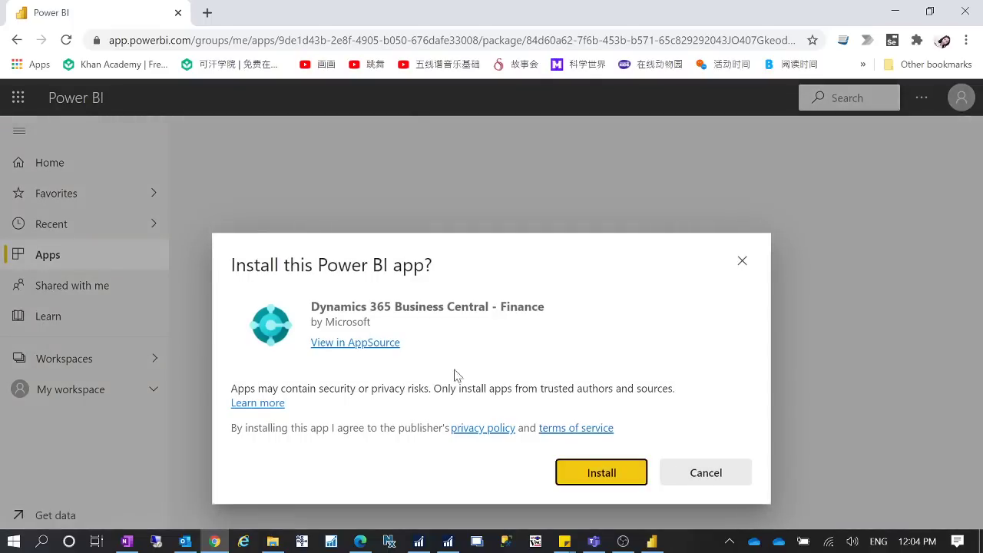
click(618, 481)
click(602, 473)
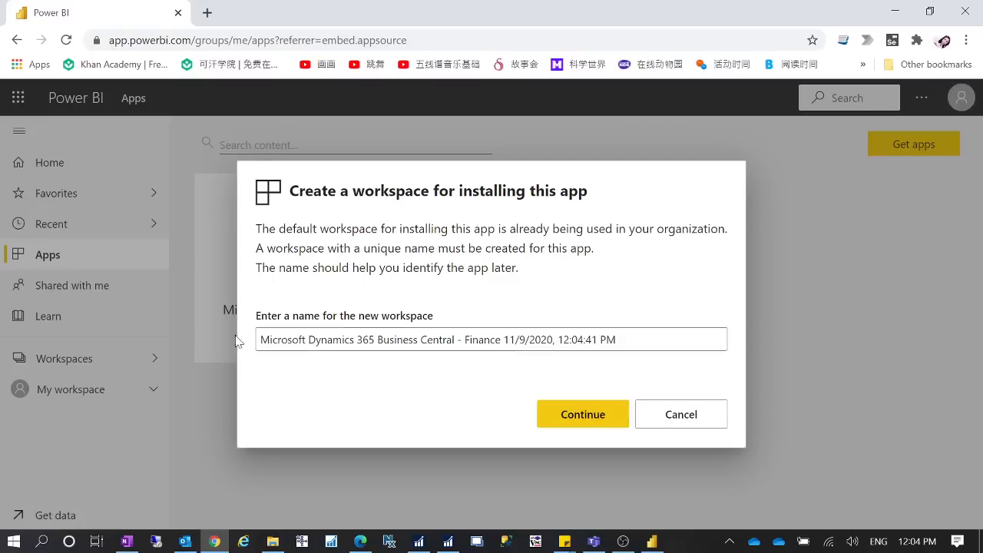
click(567, 419)
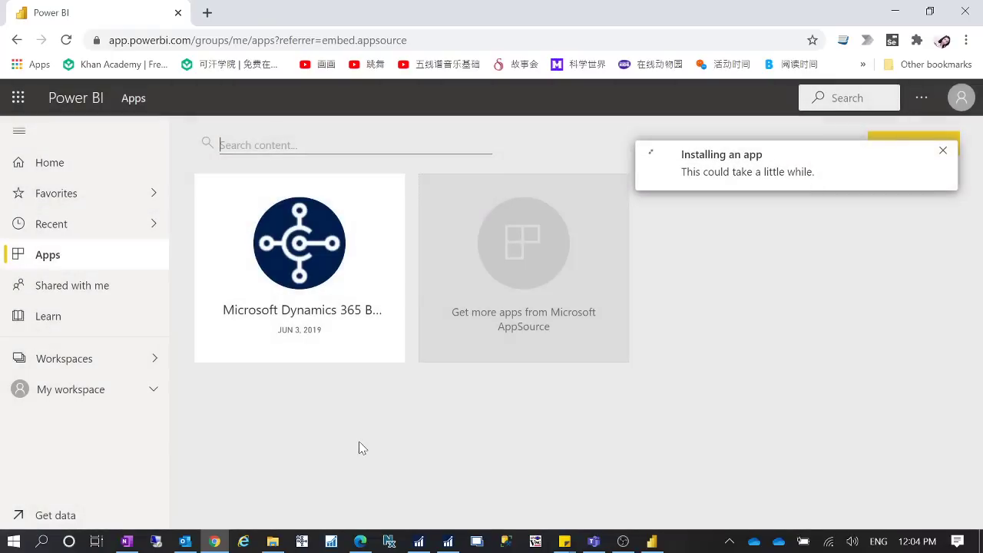
mouse_move(239, 351)
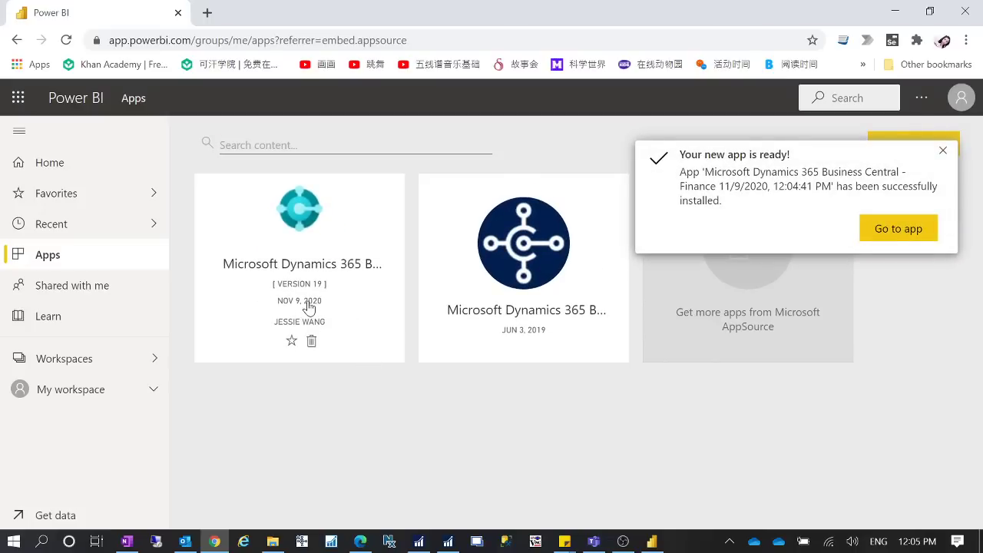
click(919, 542)
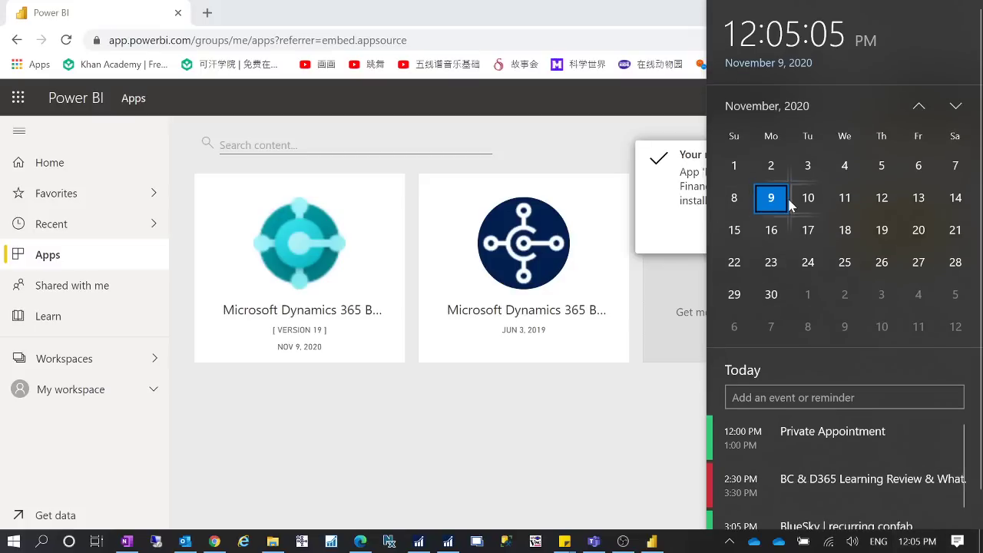
click(440, 437)
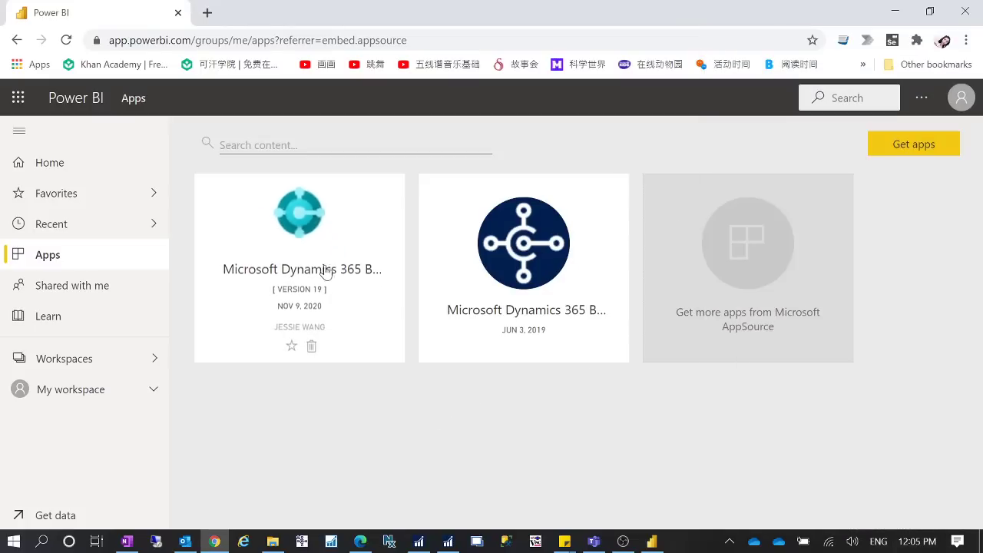
Open the newly installed Business Central app and start connecting it to its own data source.
click(329, 300)
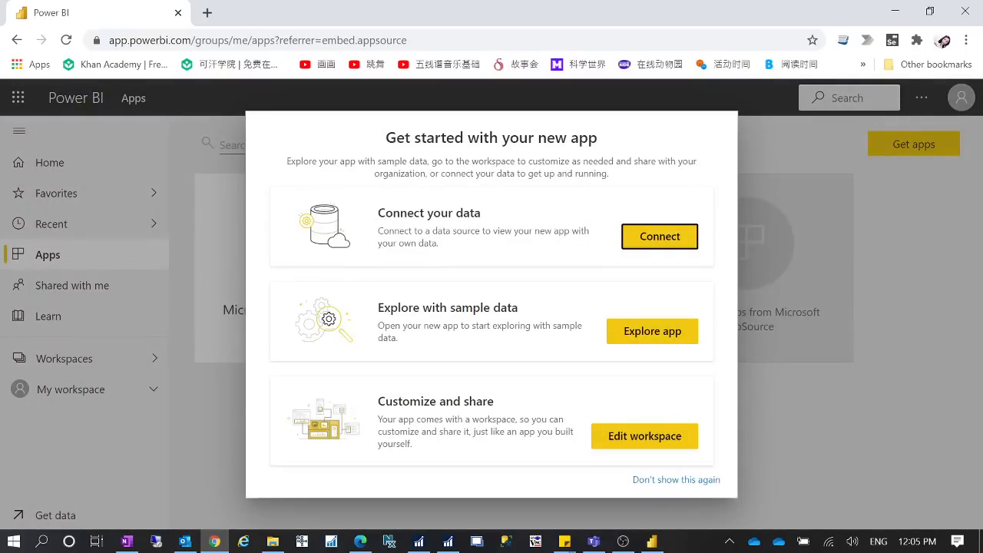
click(661, 238)
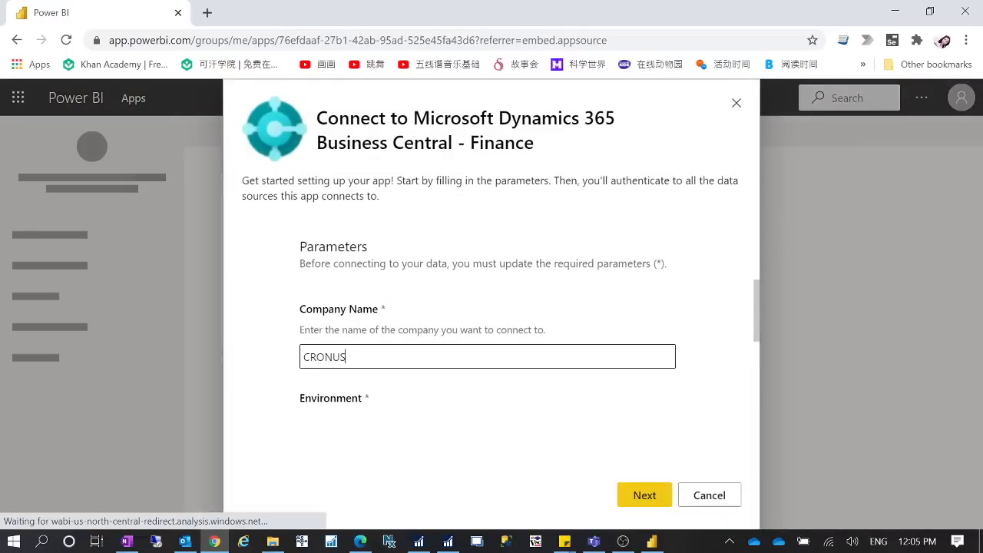
click(399, 362)
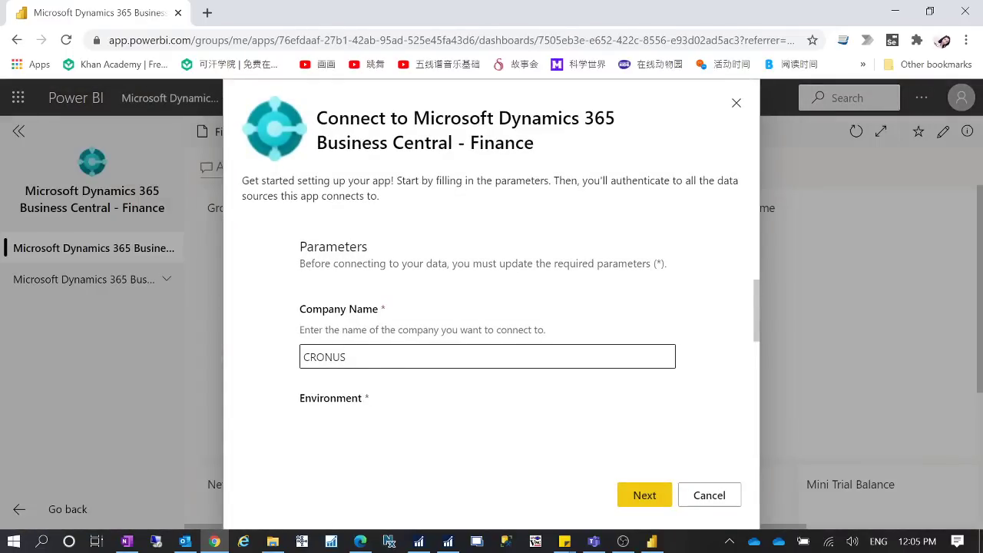
Set the Environment connection parameter to PRODUCTION and submit the parameters.
scroll(431, 376, down, 2)
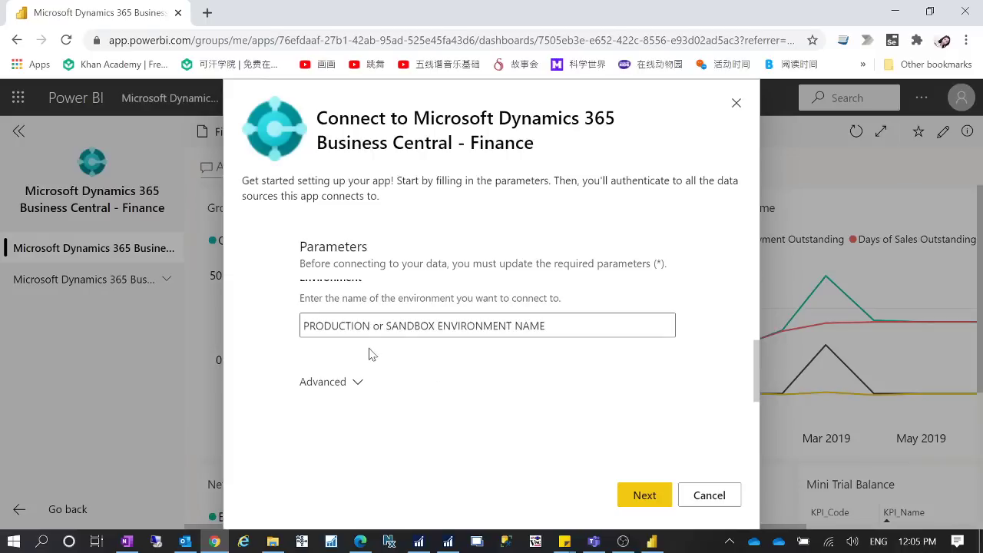
scroll(417, 347, up, 2)
scroll(417, 350, down, 2)
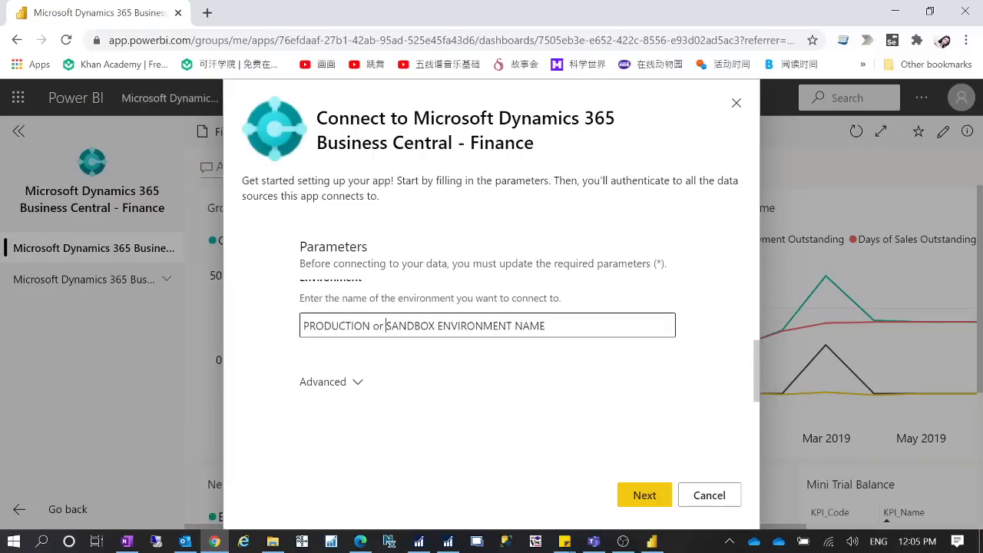
scroll(549, 335, up, 1)
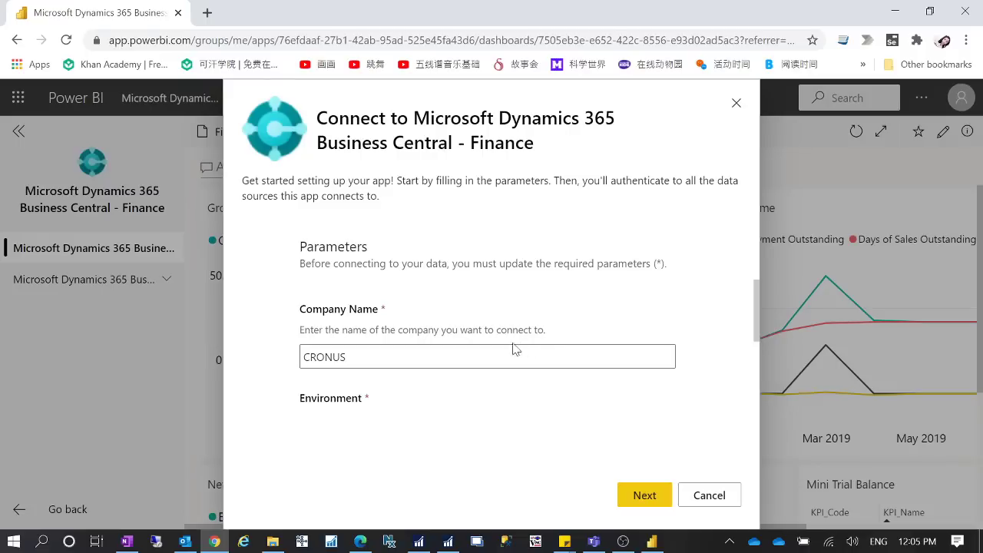
scroll(439, 348, down, 1)
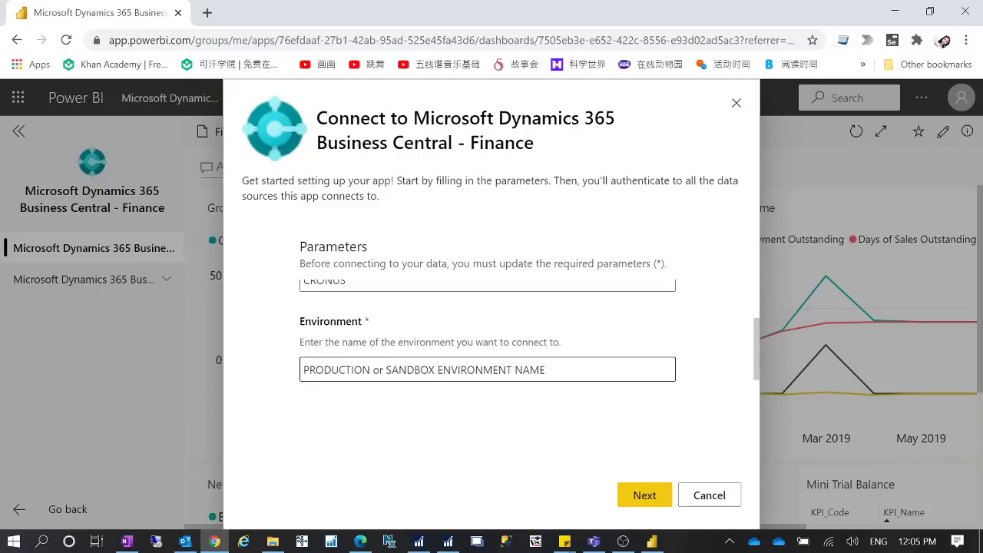
drag(373, 369, 545, 369)
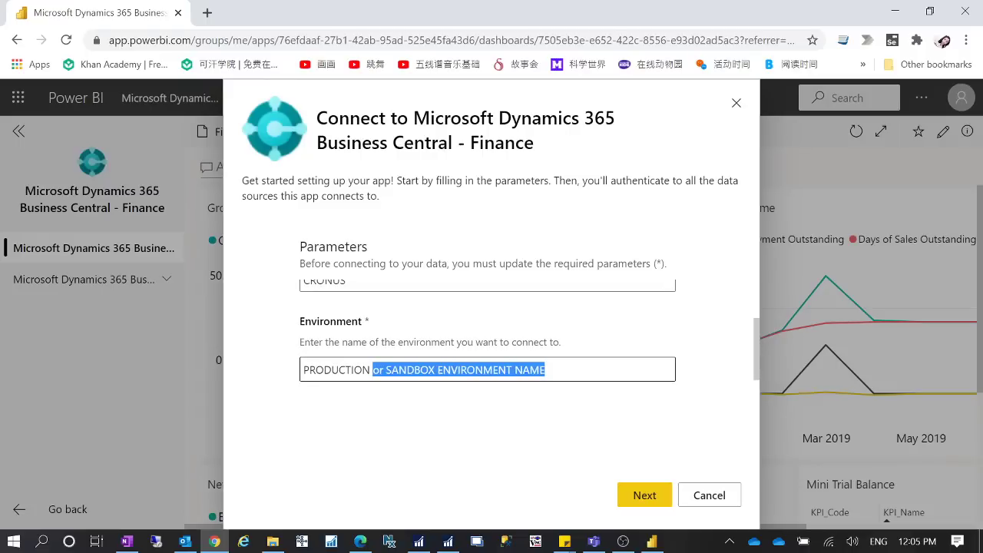
key(BackSpace)
scroll(577, 391, down, 1)
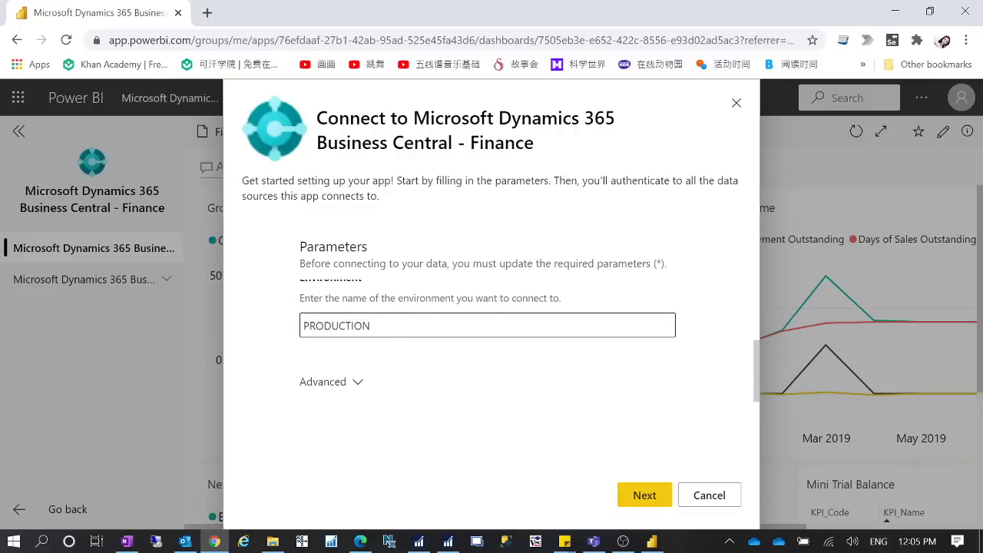
click(644, 495)
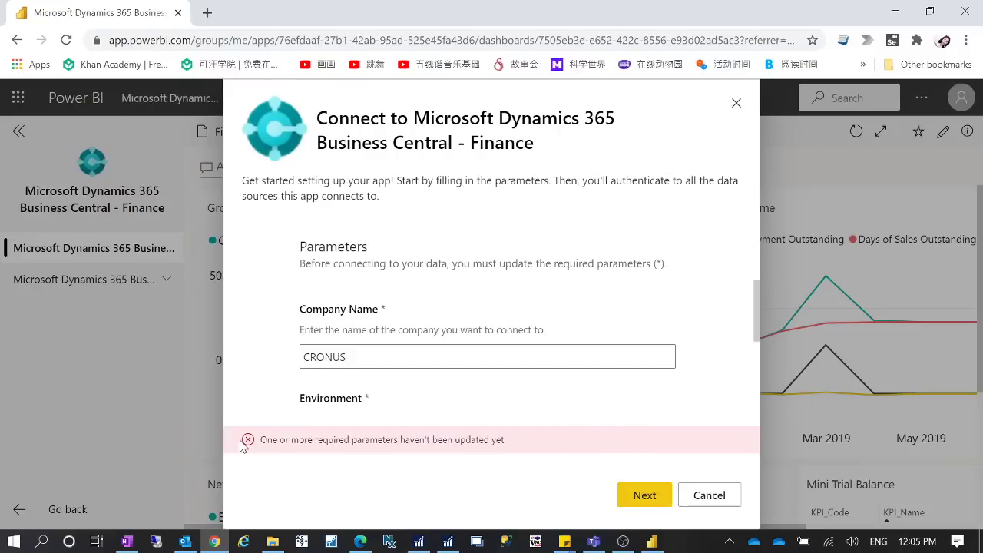
Expand the advanced parameters and review the company name, environment and automatic daily refresh settings.
scroll(588, 319, down, 2)
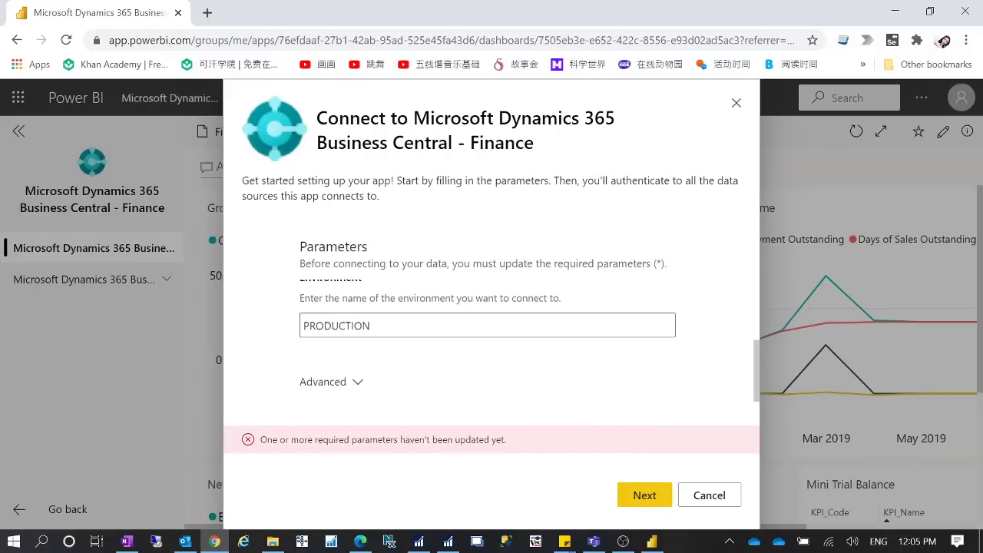
click(358, 382)
key(XF86MonBrightnessUp)
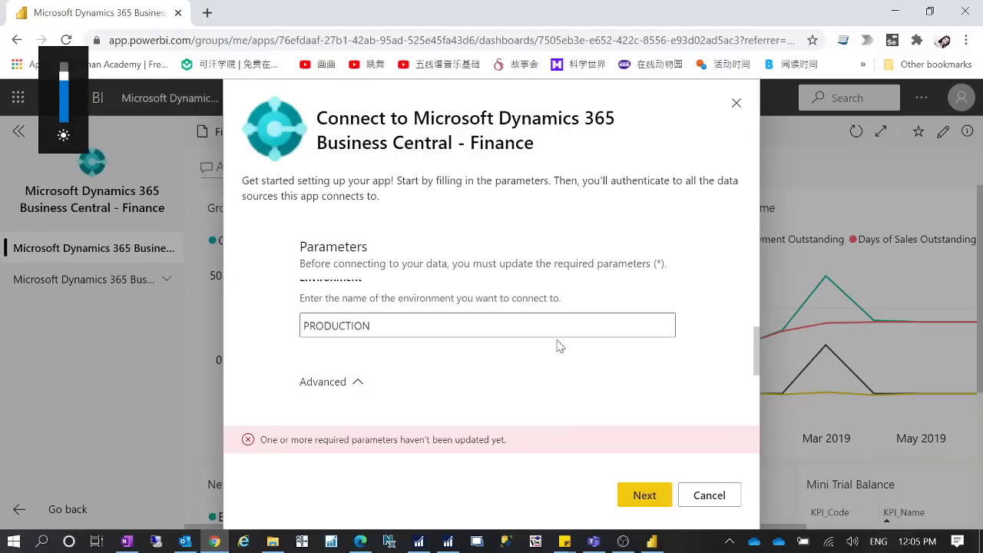
scroll(569, 368, down, 1)
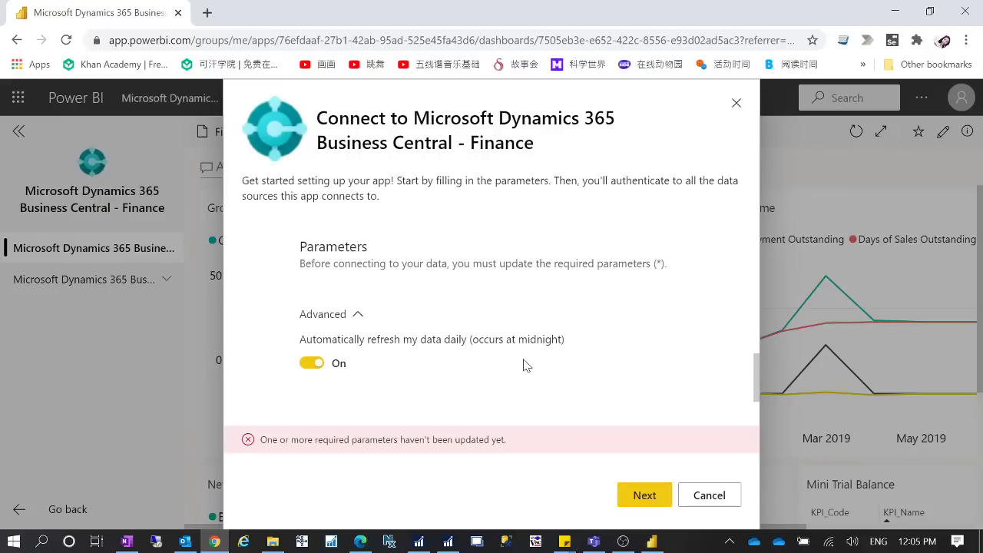
scroll(527, 365, up, 2)
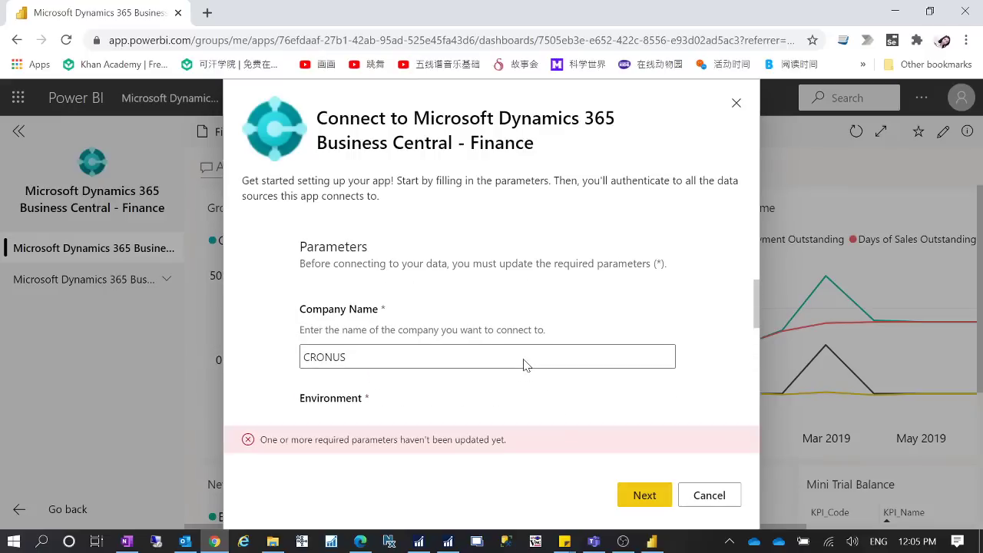
scroll(524, 361, down, 2)
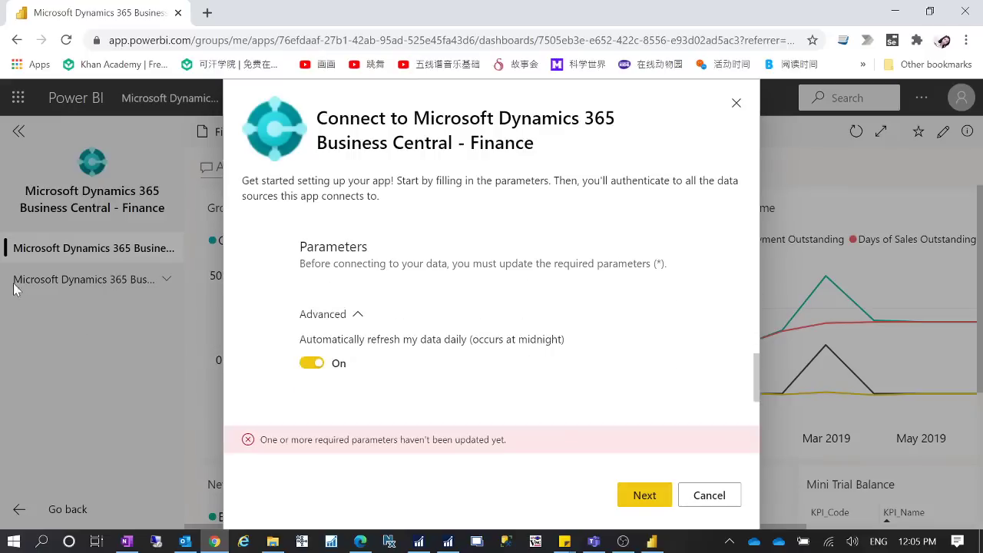
scroll(492, 331, up, 3)
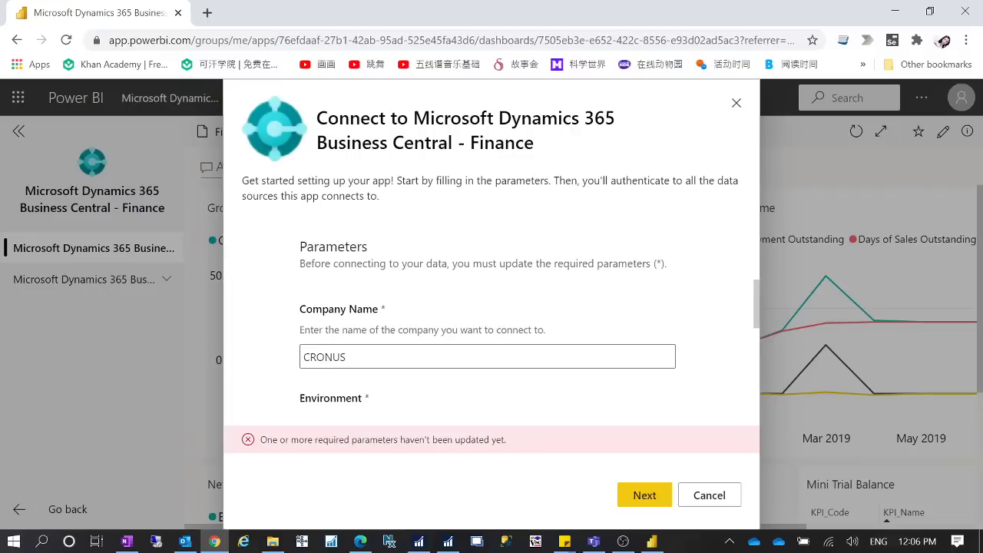
scroll(543, 336, down, 2)
scroll(543, 337, up, 2)
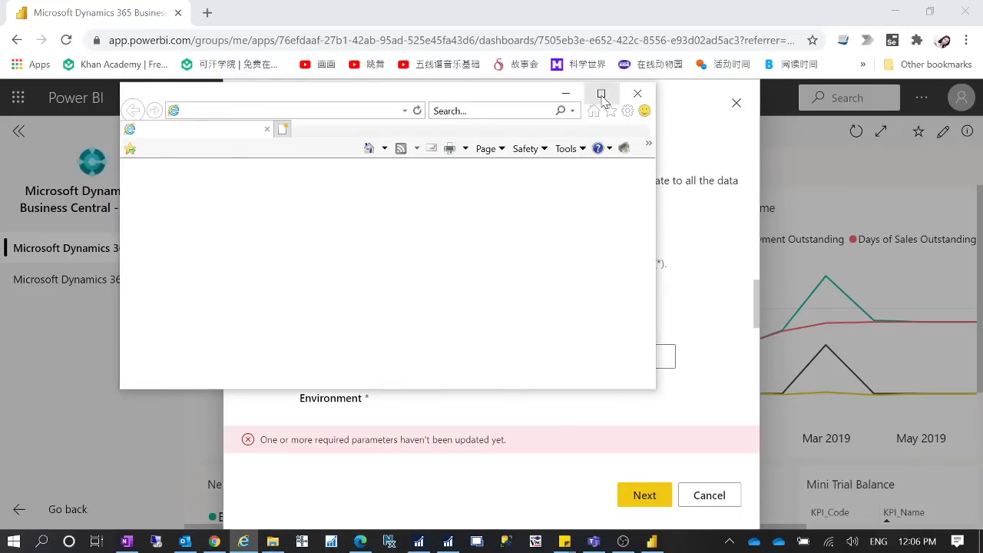
Switch to Internet Explorer, open the Business Central Live Trial favorite and sign in with the first listed work account.
click(602, 93)
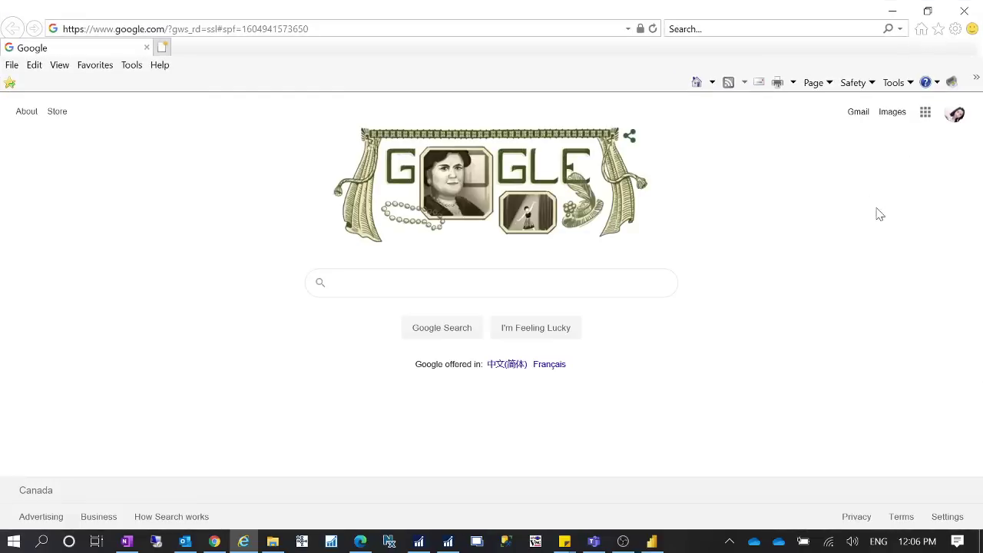
key(alt+c)
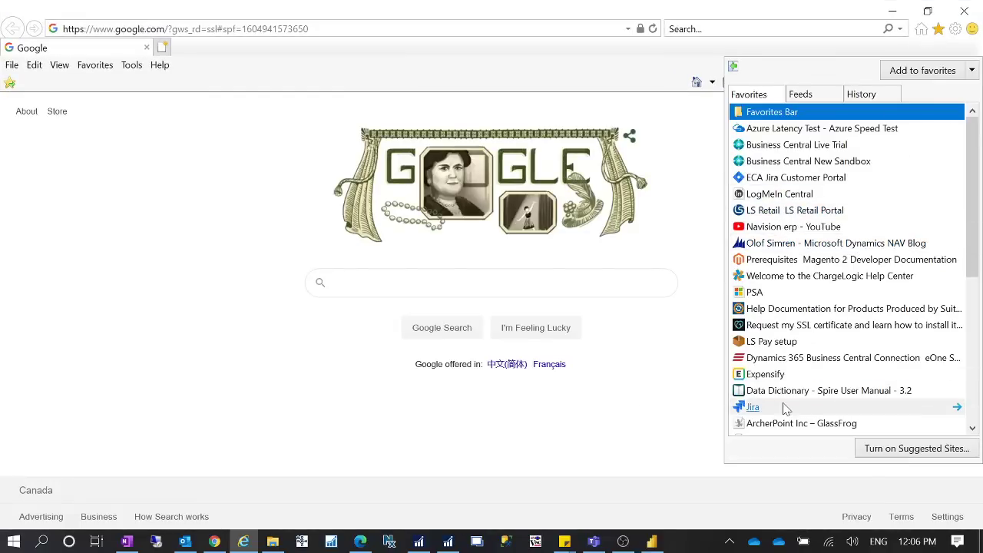
click(796, 144)
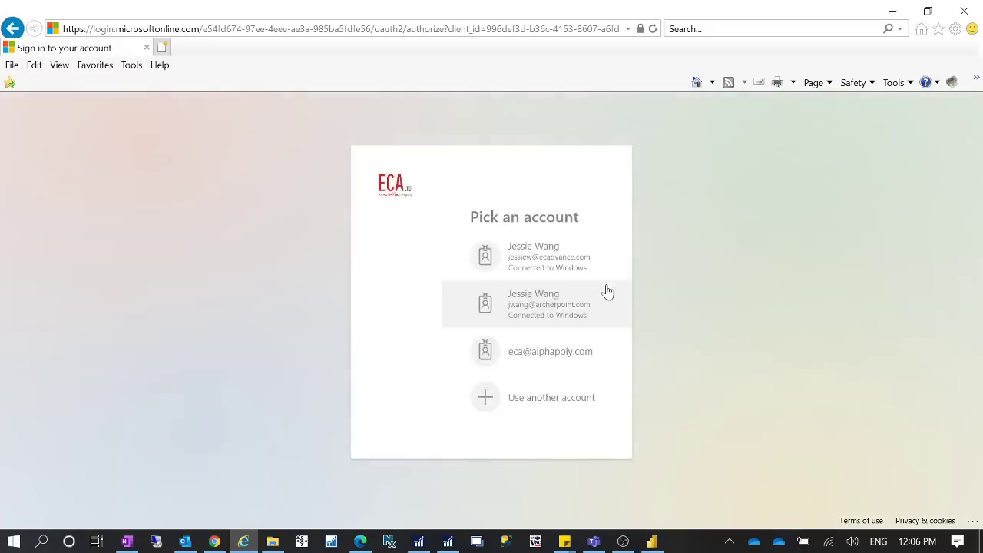
click(499, 262)
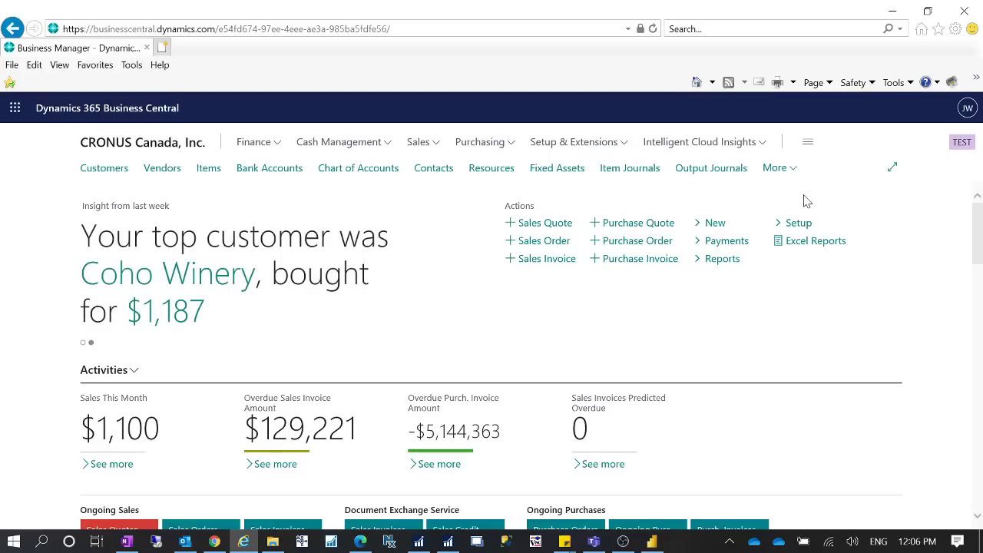
Open the Business Central user settings and copy the company name CRONUS Canada, Inc.
click(907, 109)
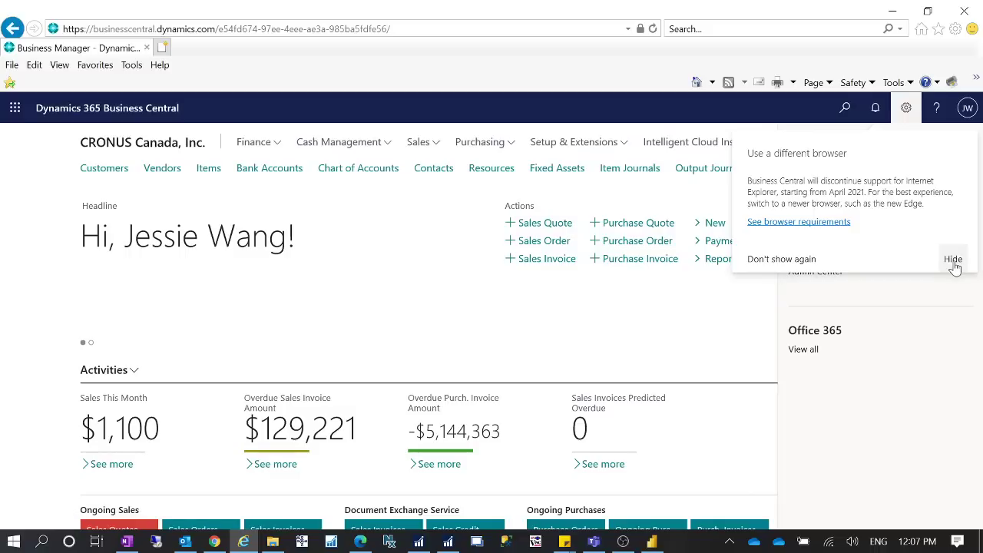
click(953, 260)
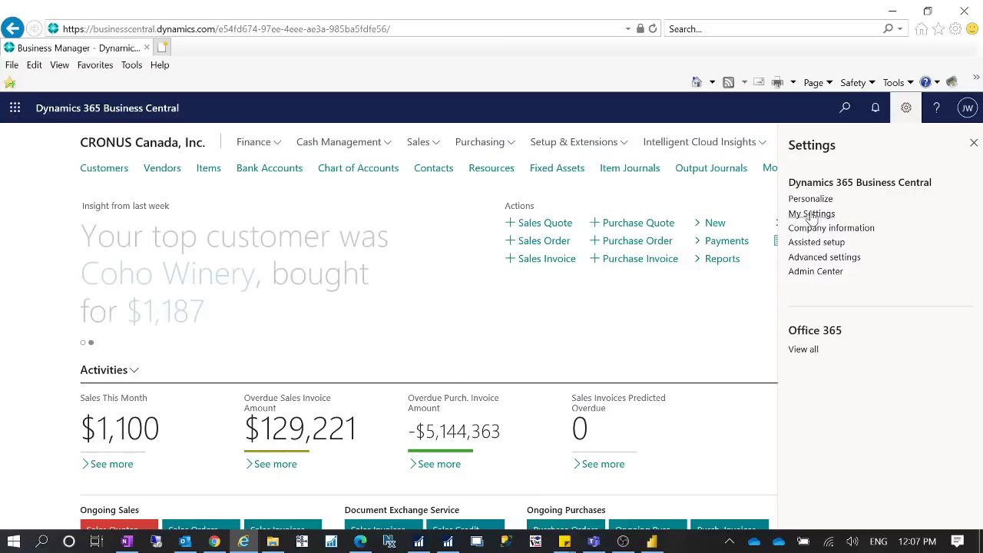
click(812, 215)
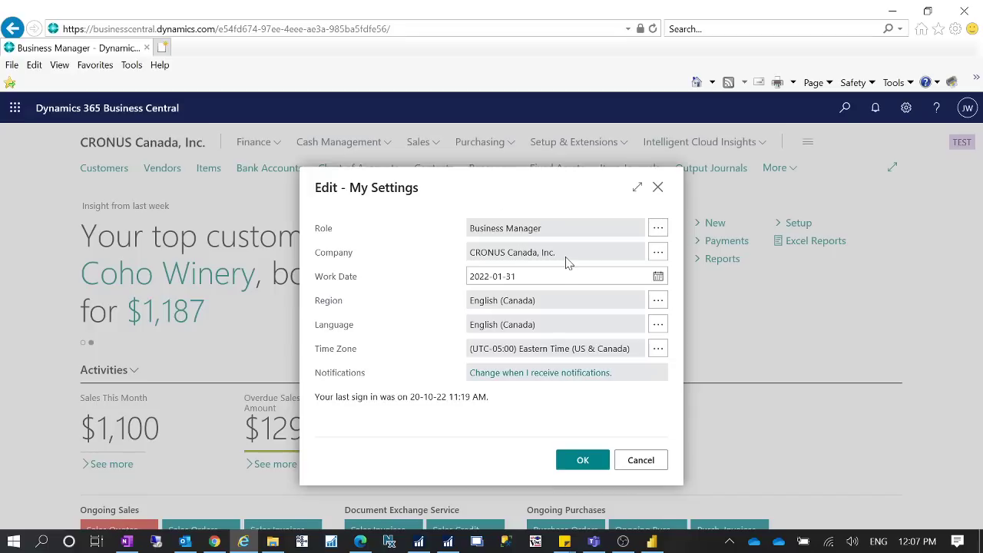
click(477, 253)
key(ctrl+c)
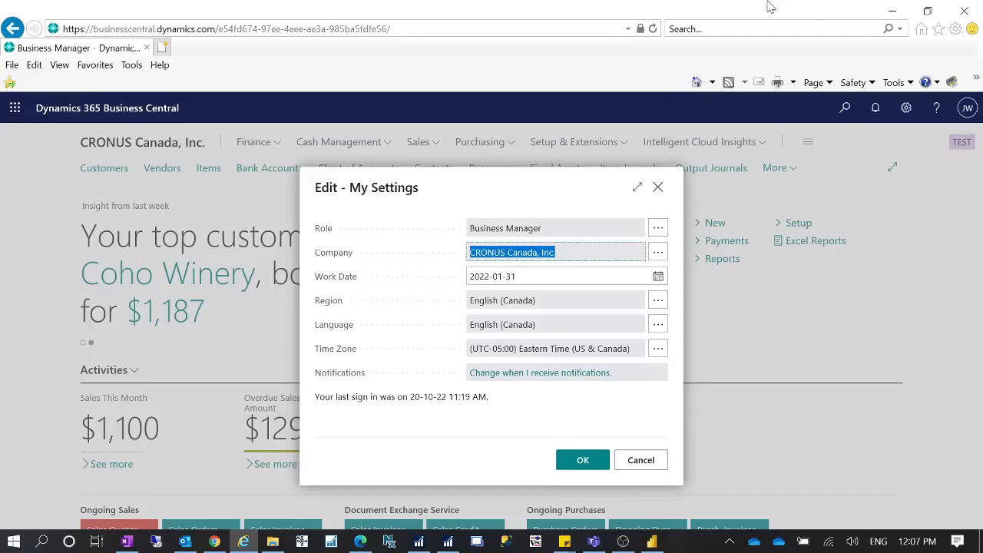
Return to the Power BI connection form, replace the Company Name with CRONUS Canada, Inc. and submit the parameters.
click(892, 12)
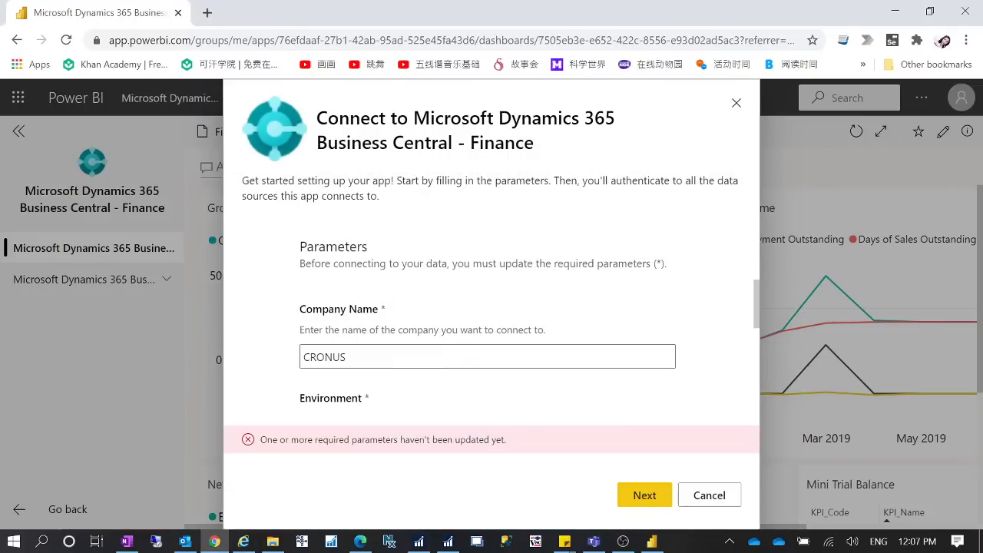
drag(347, 357, 291, 363)
key(ctrl+v)
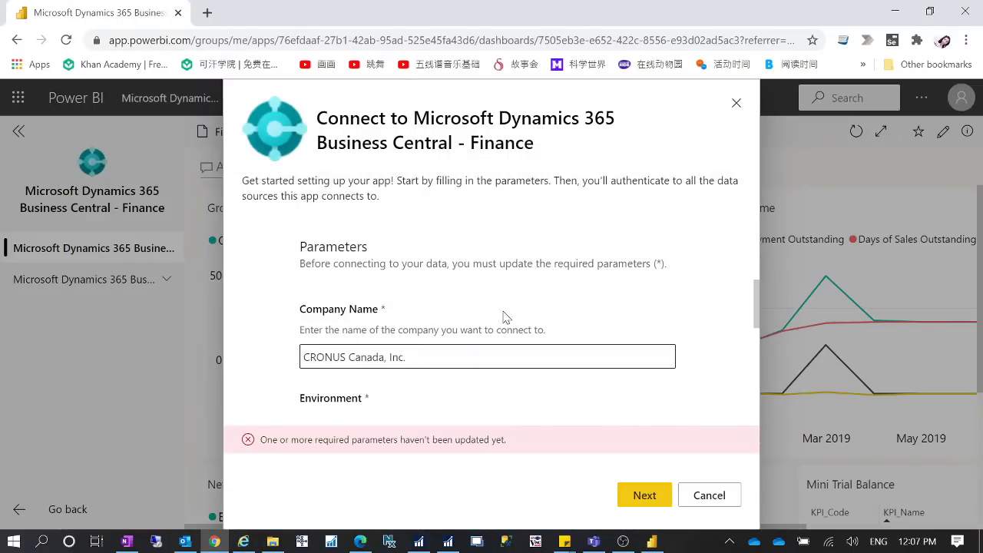
scroll(506, 317, down, 3)
scroll(506, 317, up, 2)
scroll(506, 316, down, 1)
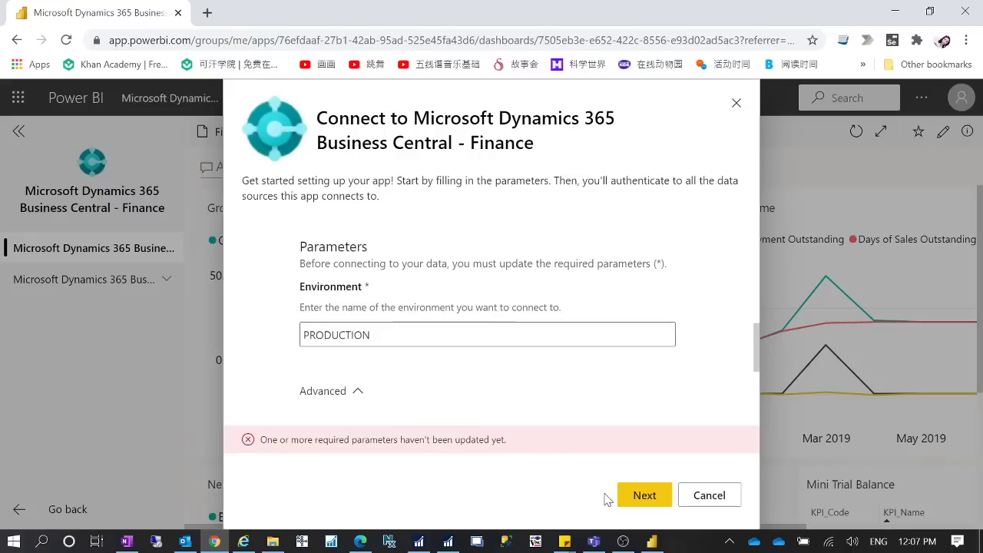
click(642, 498)
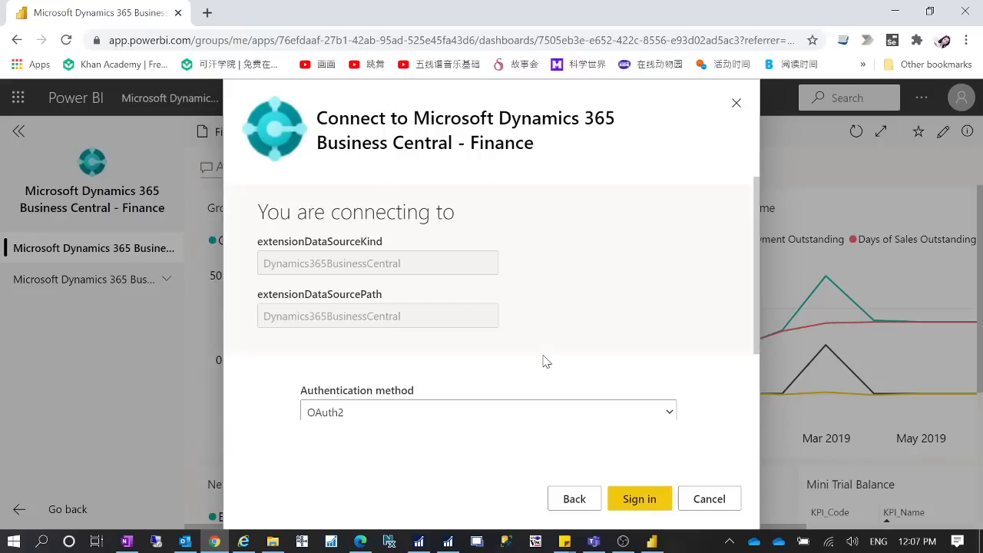
Review the data source's authentication and privacy options, keep OAuth2 and None, and sign in with the work account.
scroll(441, 343, down, 1)
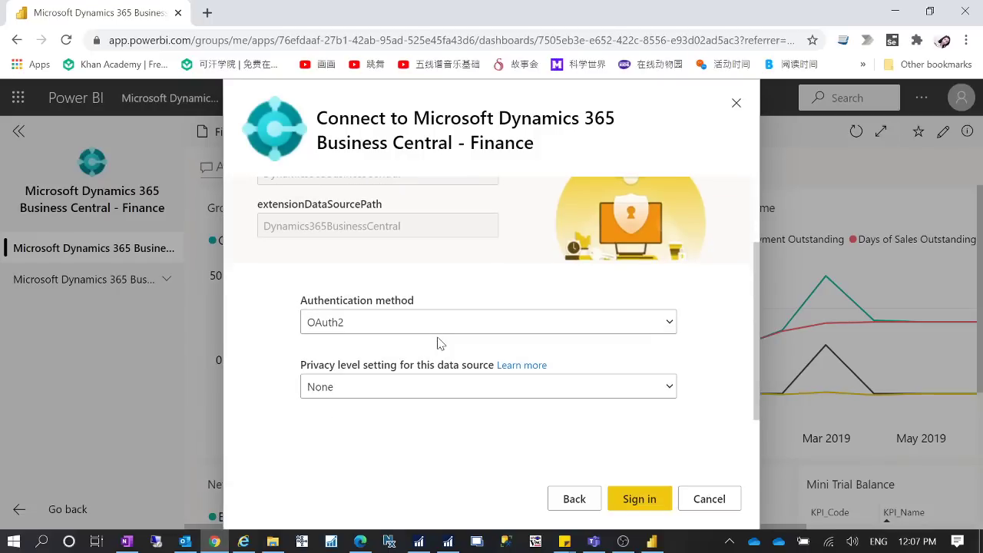
scroll(440, 343, up, 1)
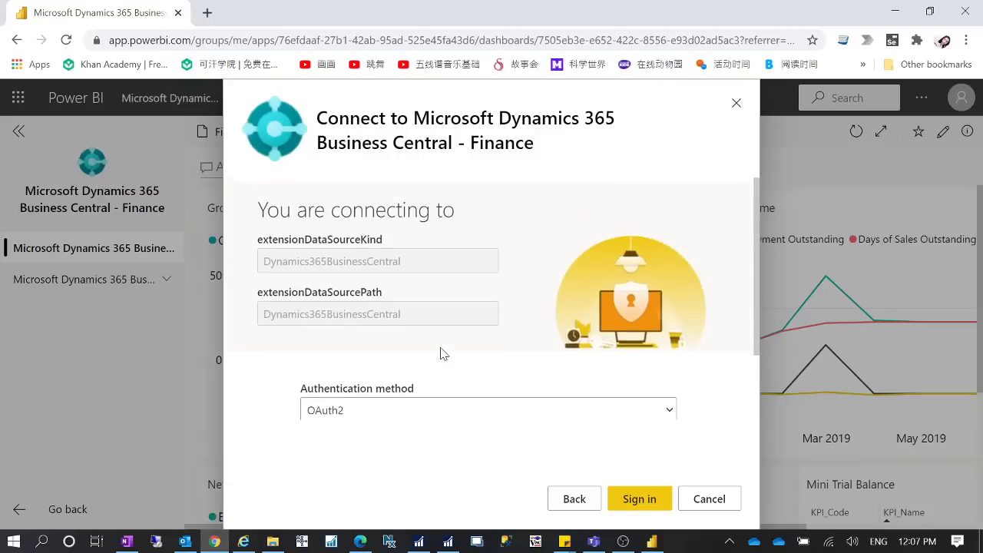
scroll(454, 365, down, 1)
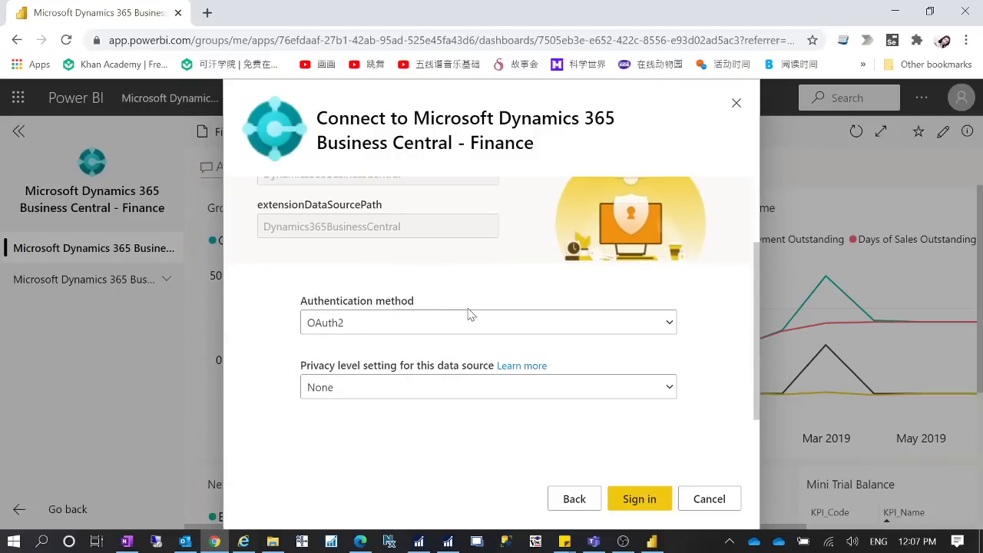
click(498, 323)
click(498, 323)
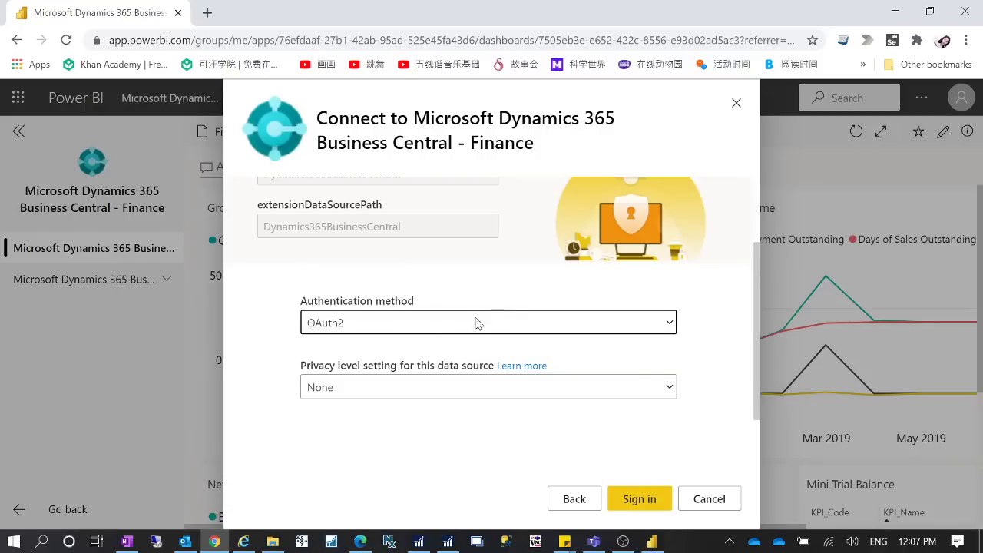
click(406, 392)
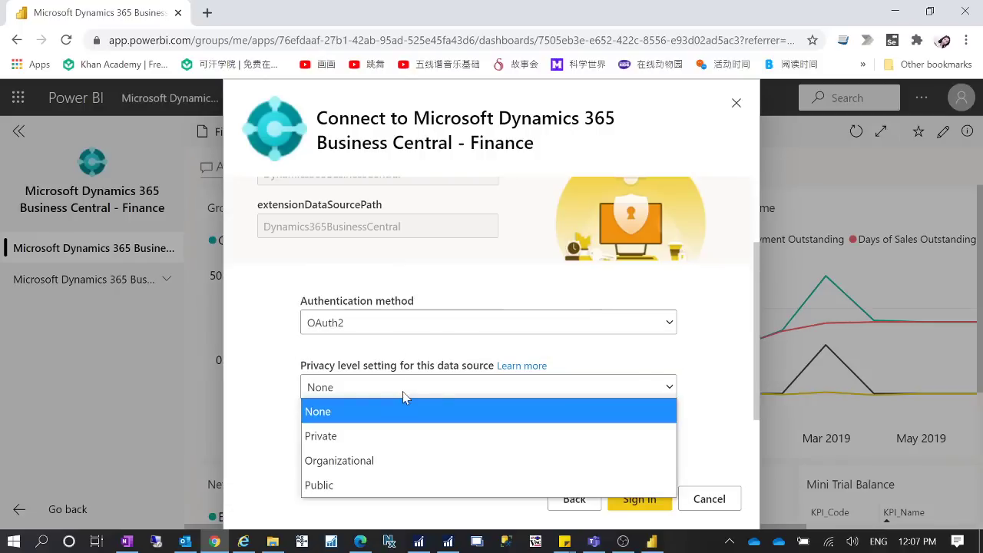
click(269, 361)
click(640, 499)
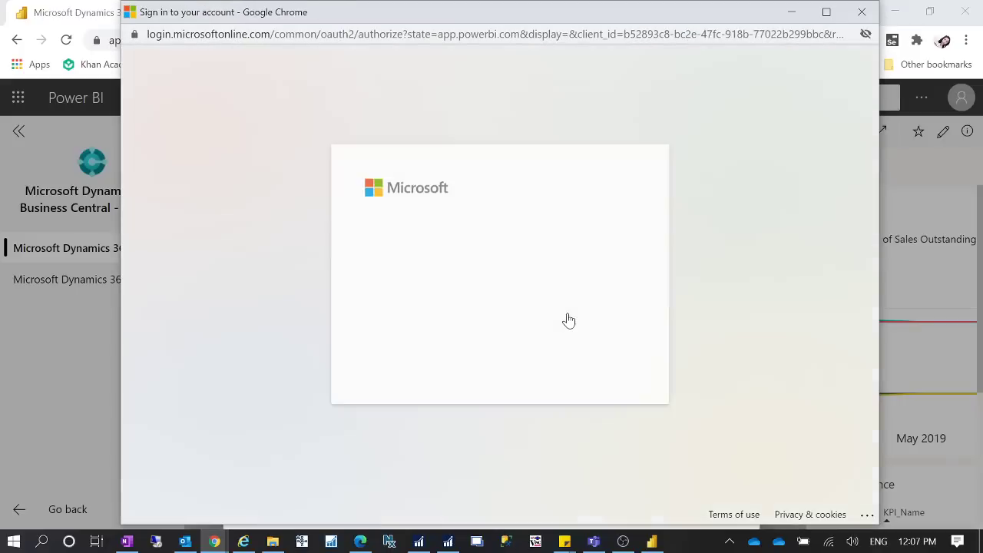
click(531, 269)
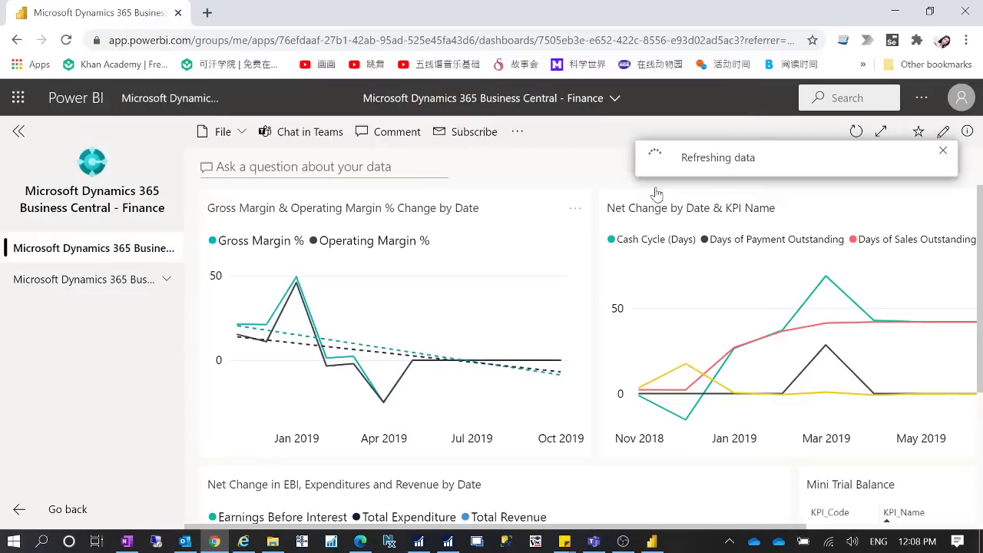
Look over the Business Central Finance dashboard's margin, KPI and net change charts and its mini trial balance.
mouse_move(568, 355)
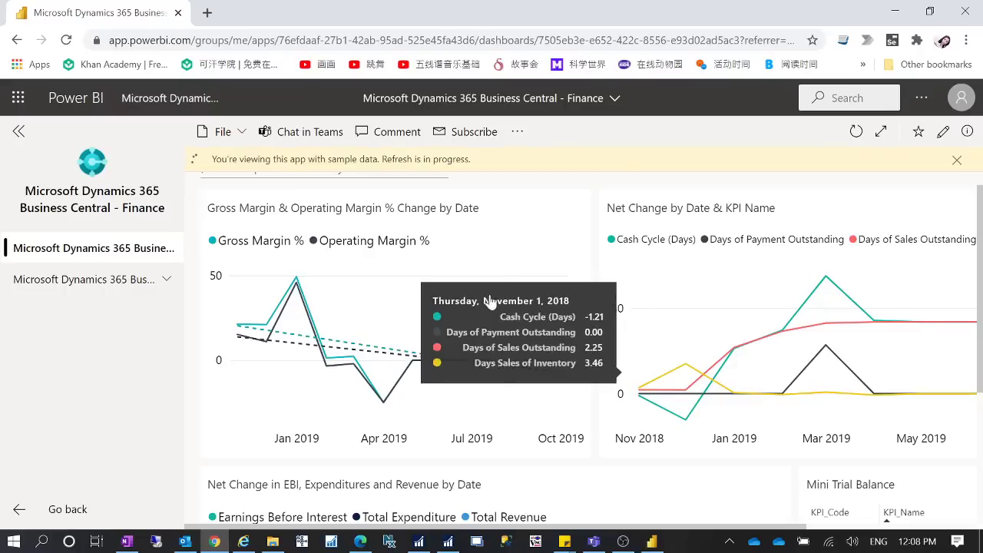
scroll(553, 319, down, 3)
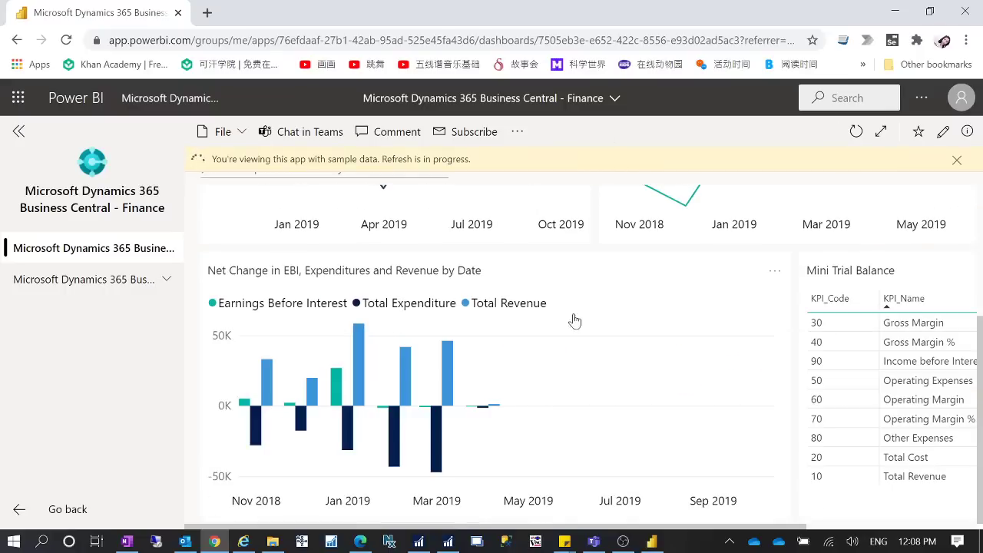
scroll(575, 369, up, 3)
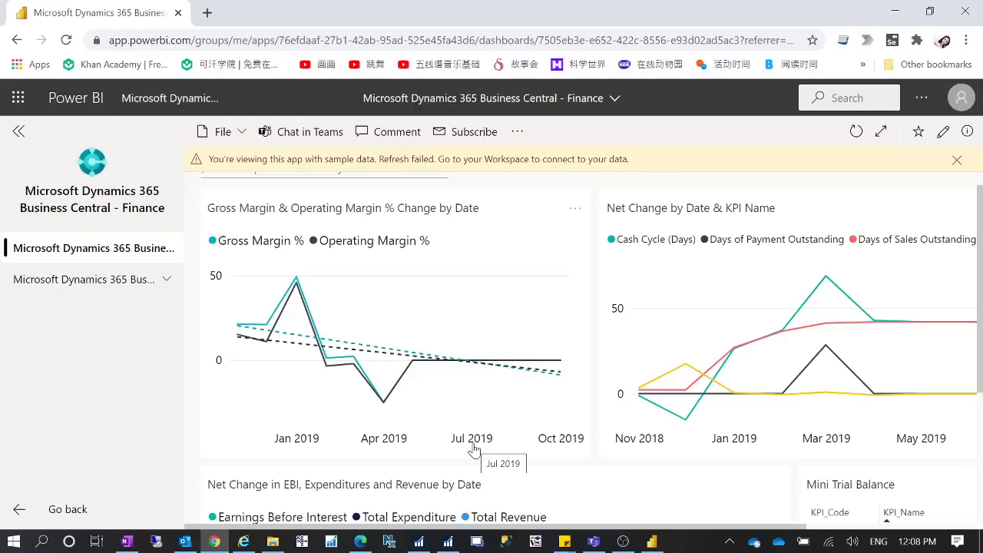
Leave the Power BI dashboard, close the AP Canada NAV client and switch to the CRONUS Canada, Inc. NAV client.
click(895, 11)
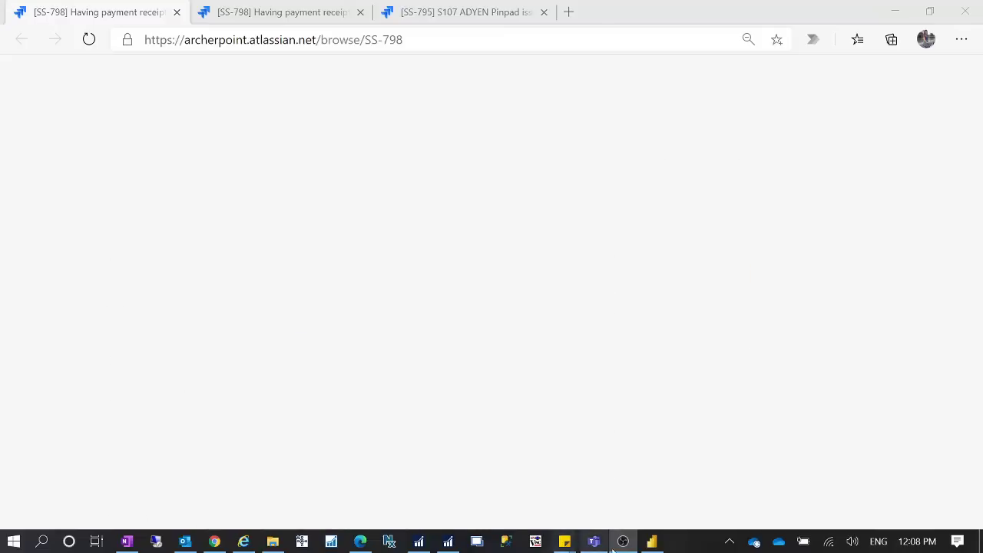
click(651, 541)
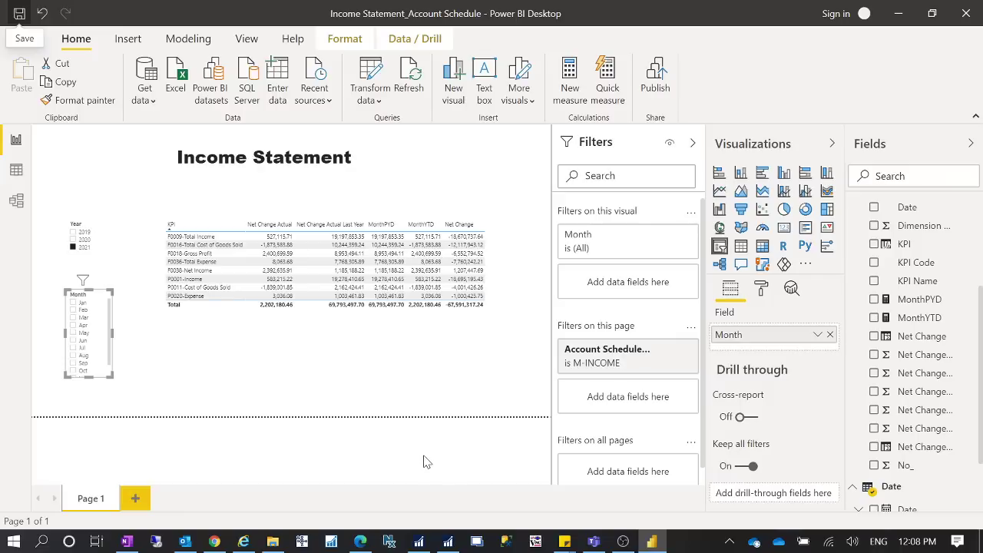
click(448, 542)
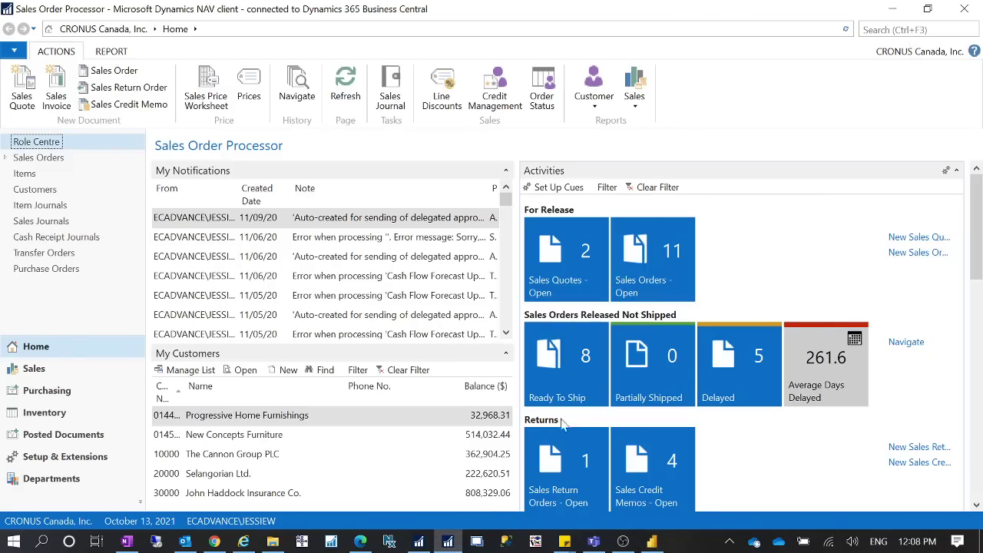
click(420, 542)
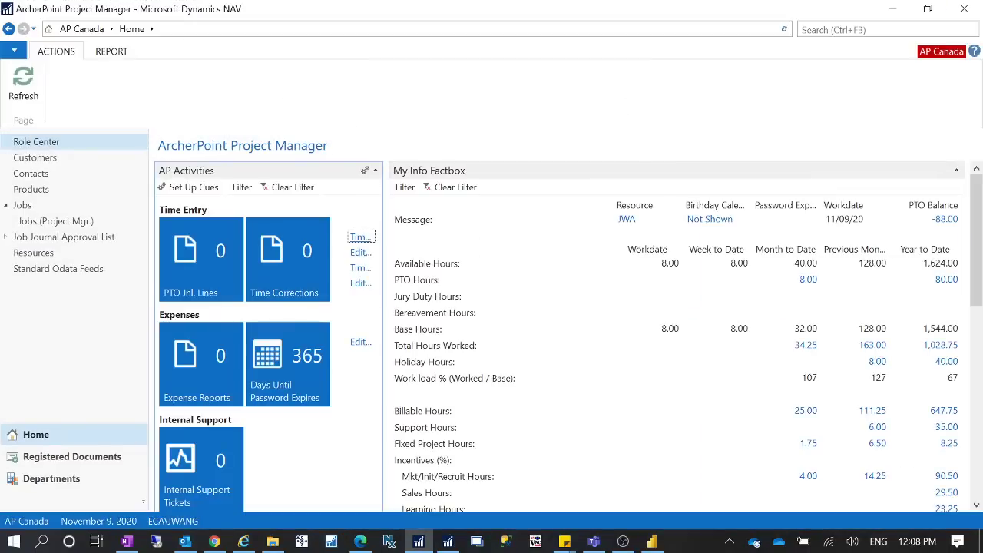
click(964, 8)
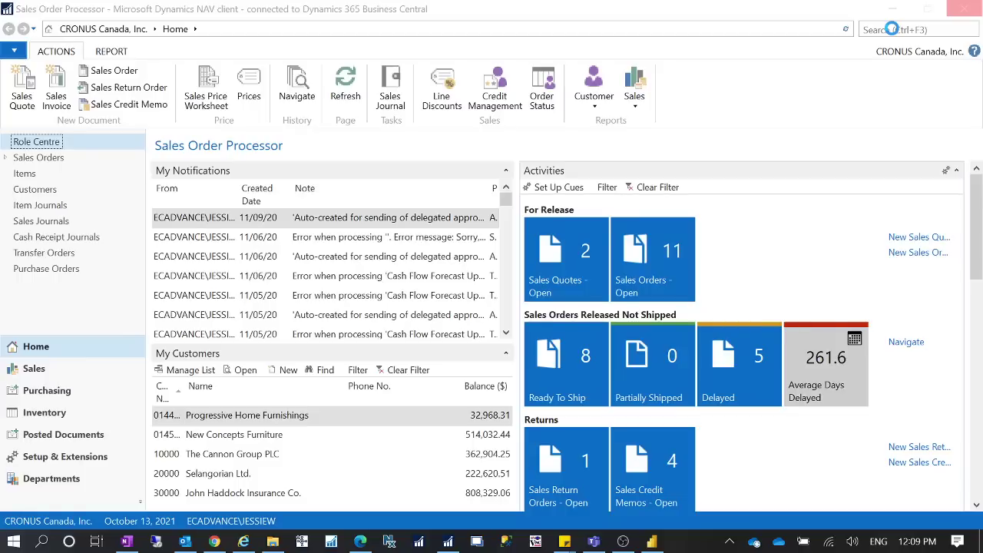
click(891, 28)
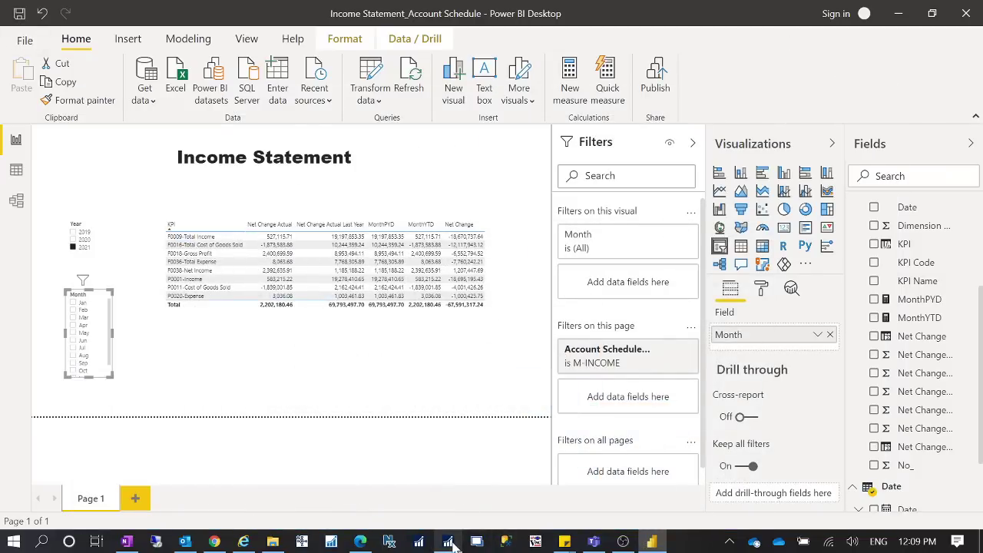
click(449, 543)
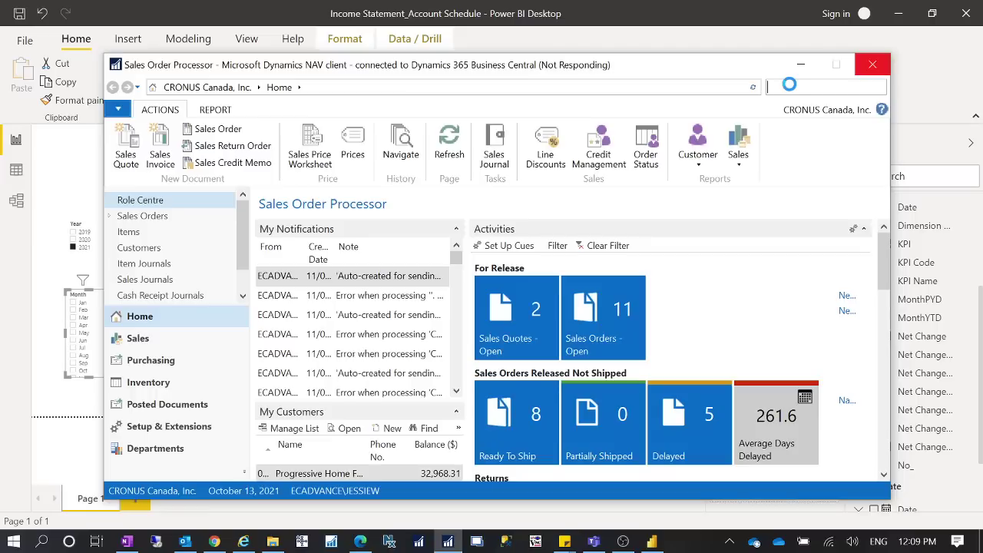
Search for KPI and open the Account Schedule KPI Web Service Setup page.
text(KIKPI)
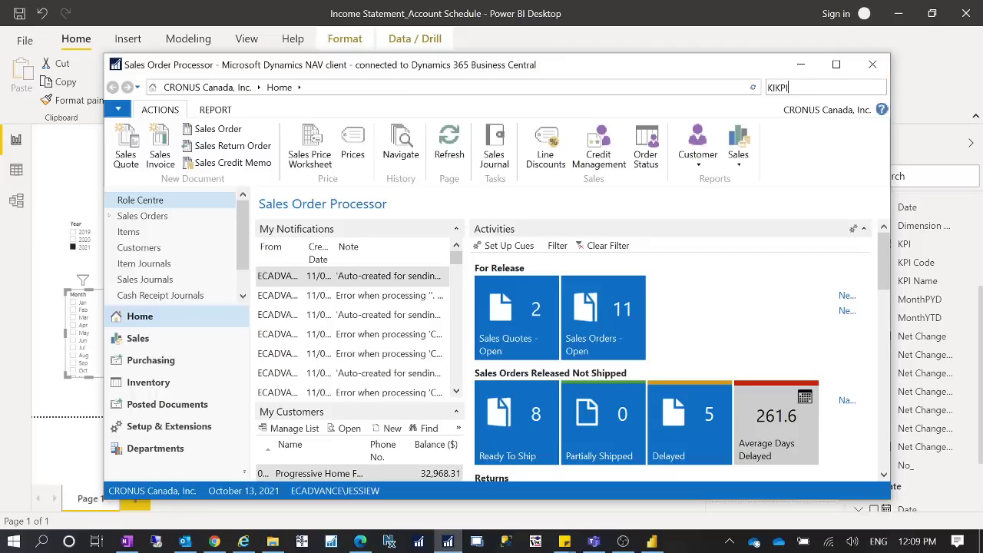
key(BackSpace)
key(BackSpace)
key(BackSpace)
key(BackSpace)
key(BackSpace)
text(KPI)
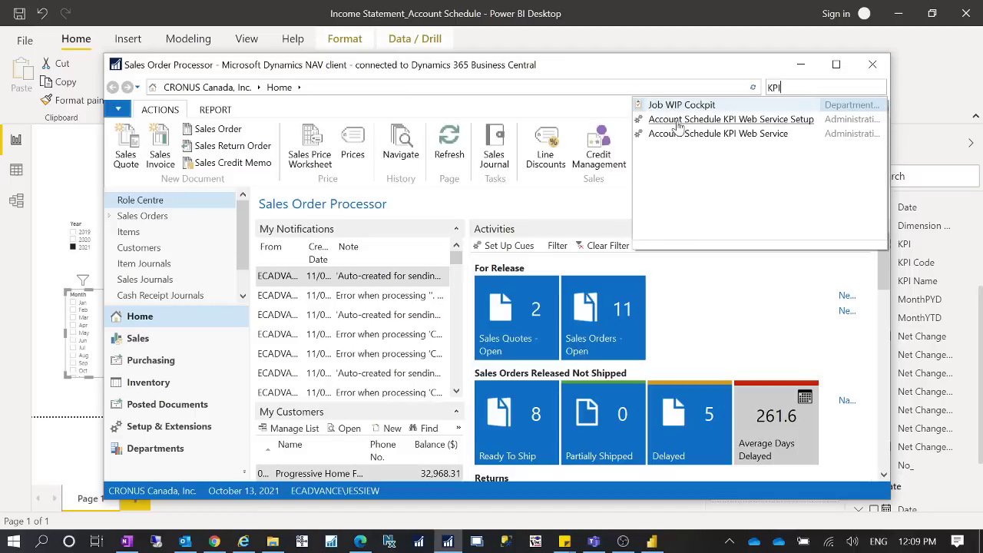
click(678, 127)
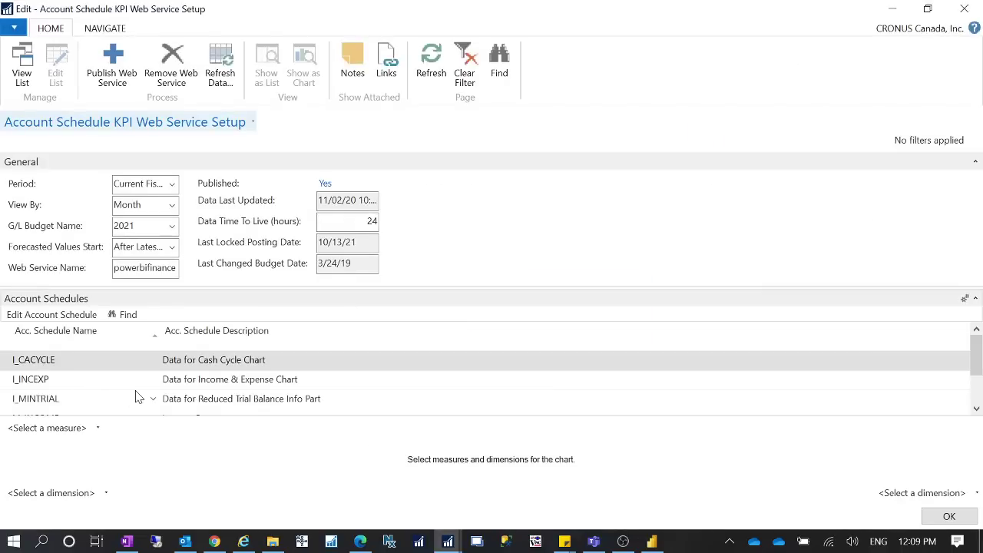
Review the web service settings and the account schedules included in the KPI setup, and minimize its window.
scroll(108, 400, down, 1)
scroll(108, 399, up, 1)
scroll(66, 390, down, 1)
scroll(66, 390, up, 1)
click(897, 10)
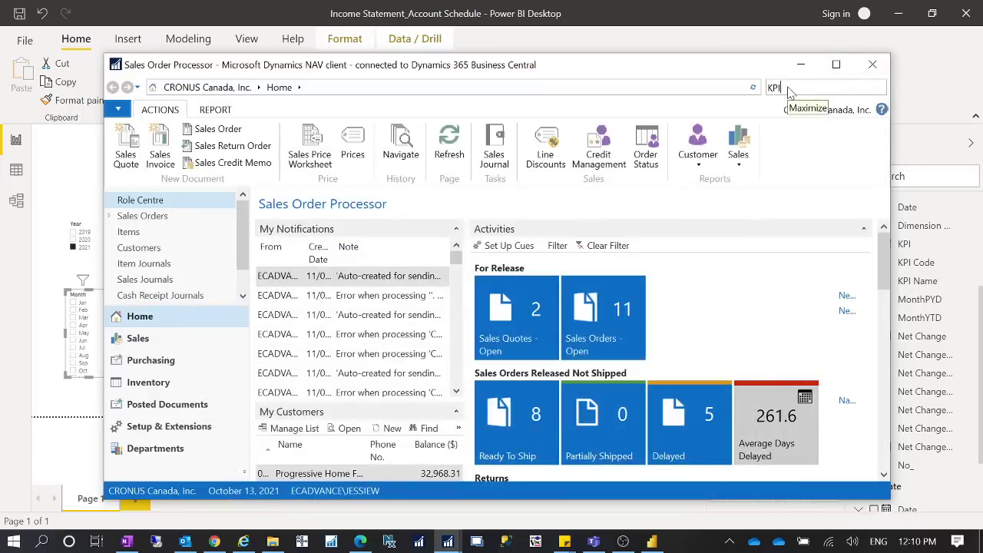
Search for "account sched", open the Account Schedules list to view the available schedules, and close it.
key(BackSpace)
key(BackSpace)
key(BackSpace)
text(account sched)
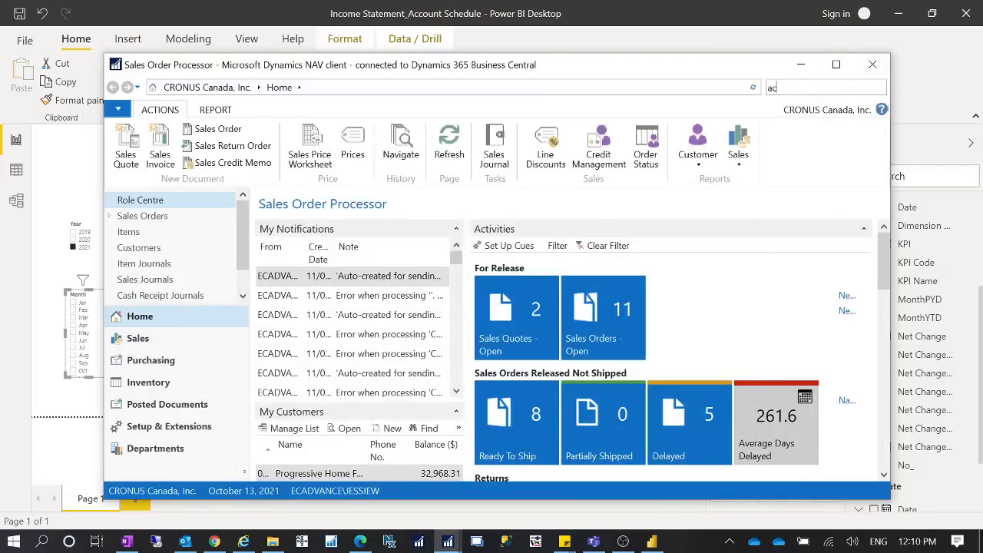
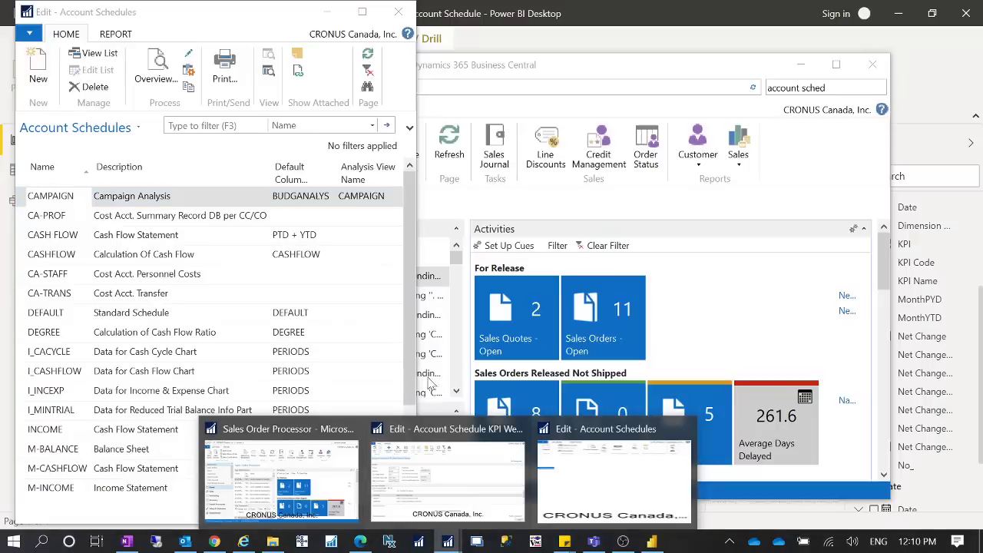
click(398, 13)
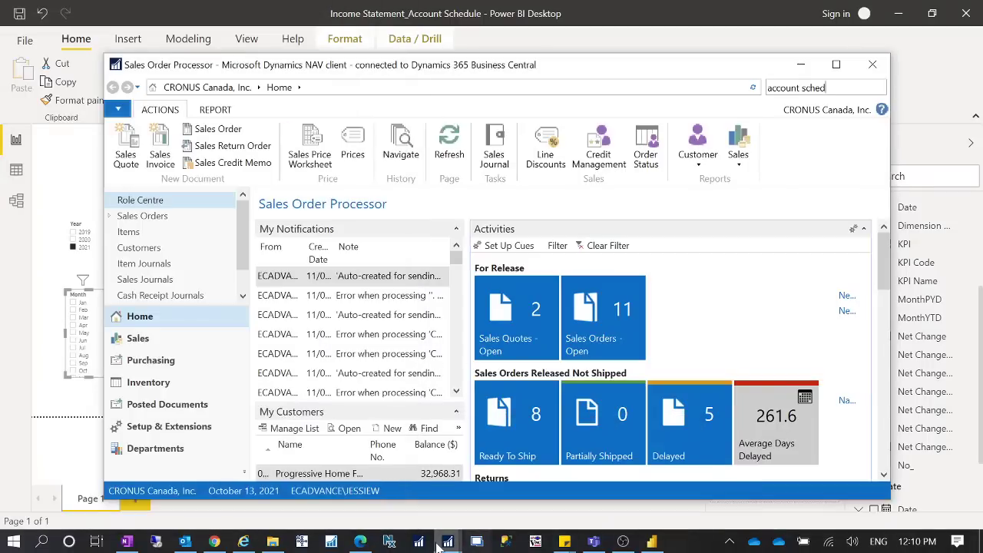
Bring back the Account Schedule KPI Web Service Setup window and review its account schedules, including the M-INCOME income statement line.
mouse_move(448, 541)
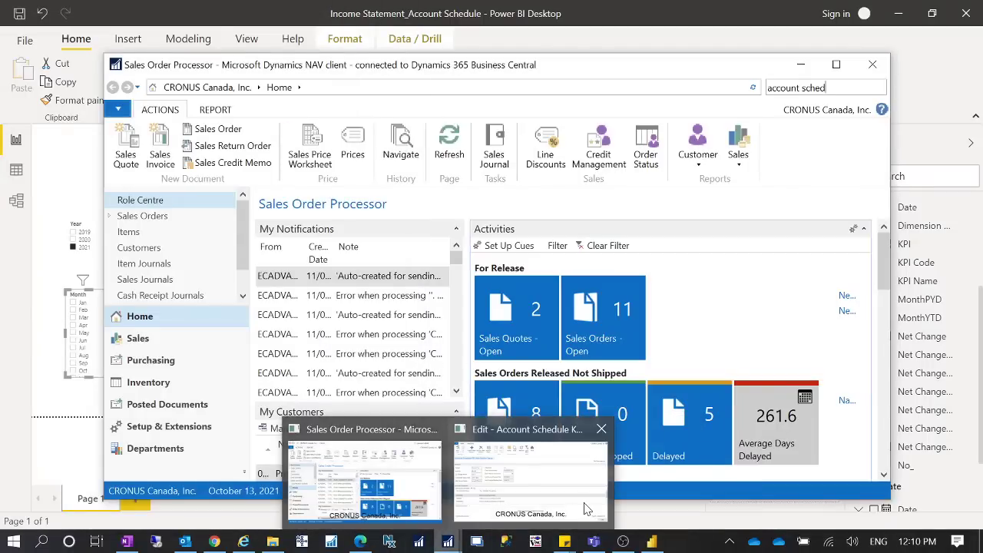
click(511, 498)
click(448, 539)
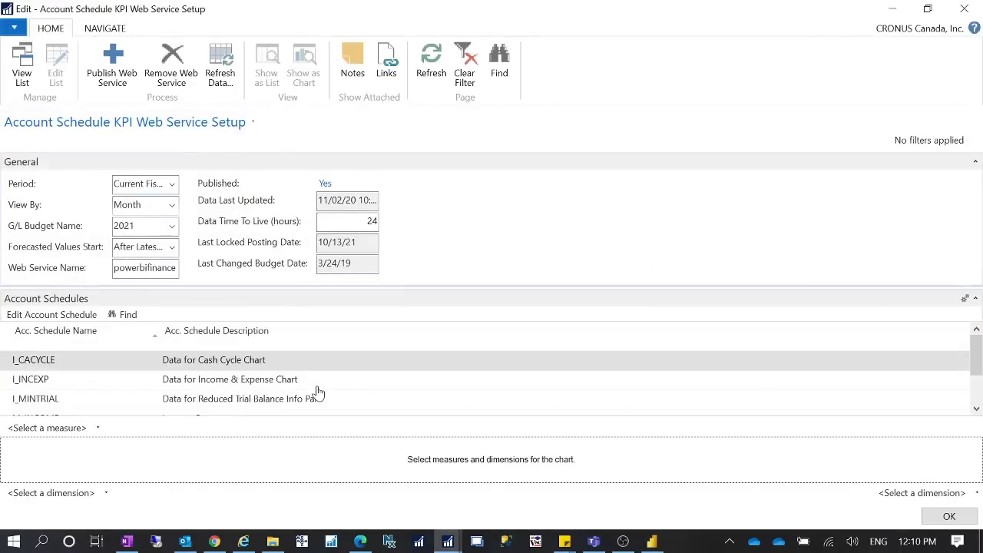
scroll(147, 374, down, 1)
click(39, 397)
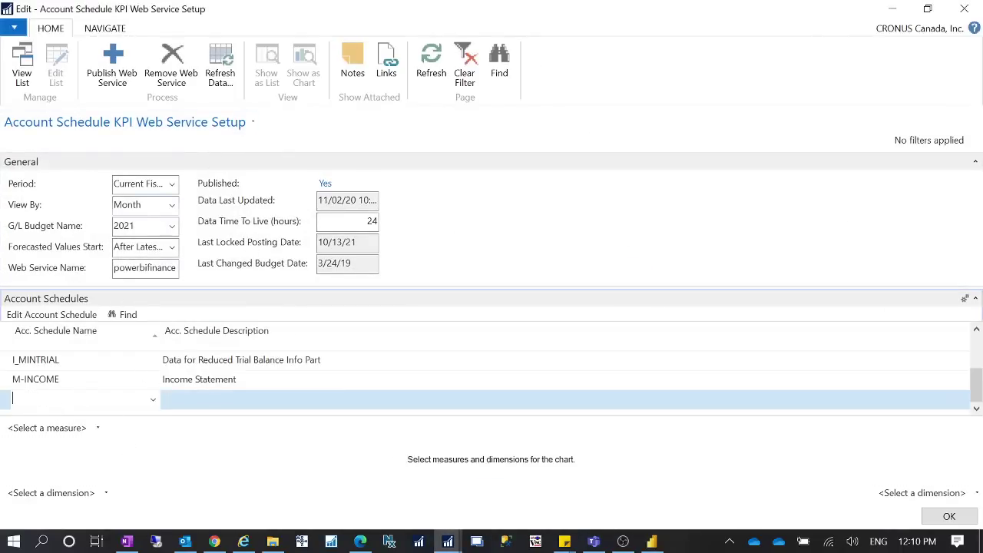
click(153, 399)
key(Escape)
click(90, 382)
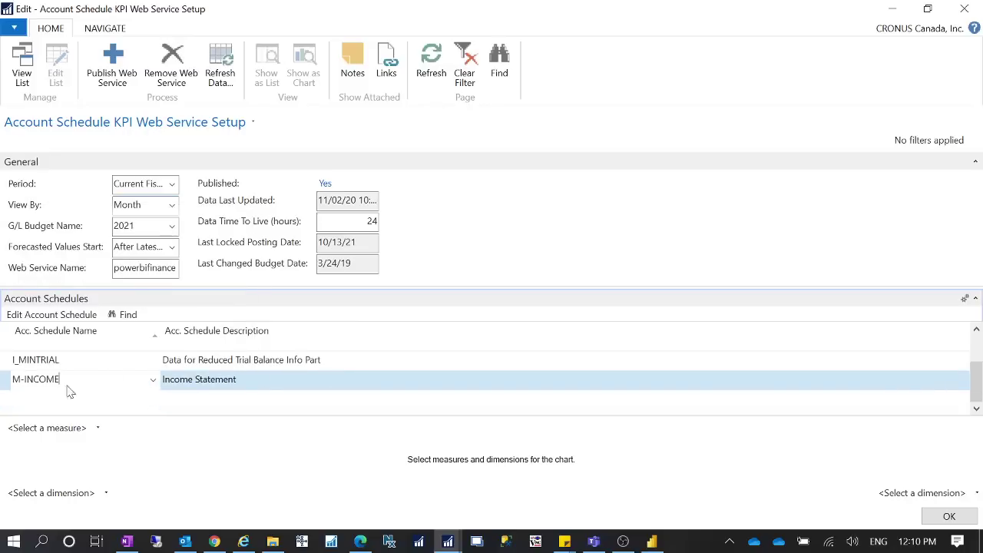
scroll(169, 382, up, 1)
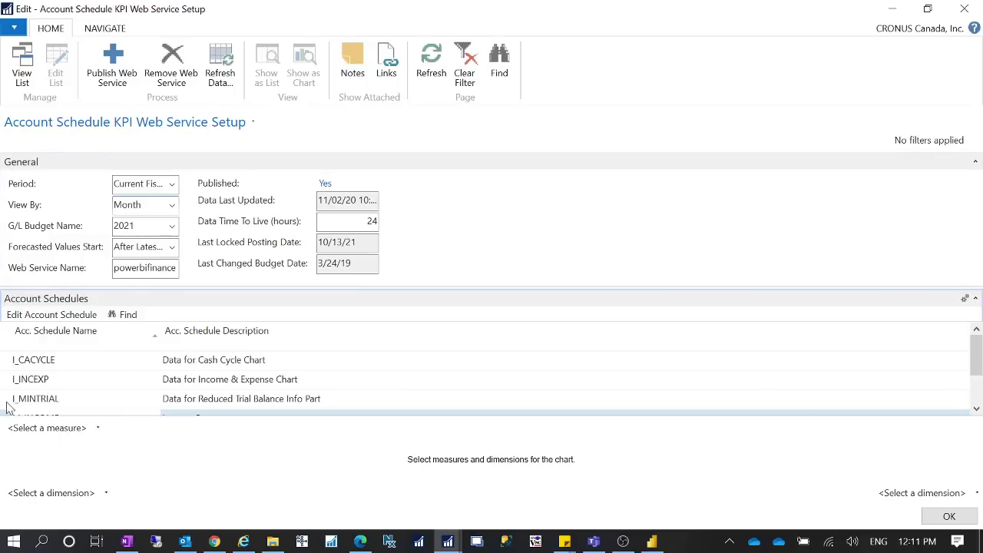
scroll(368, 381, down, 1)
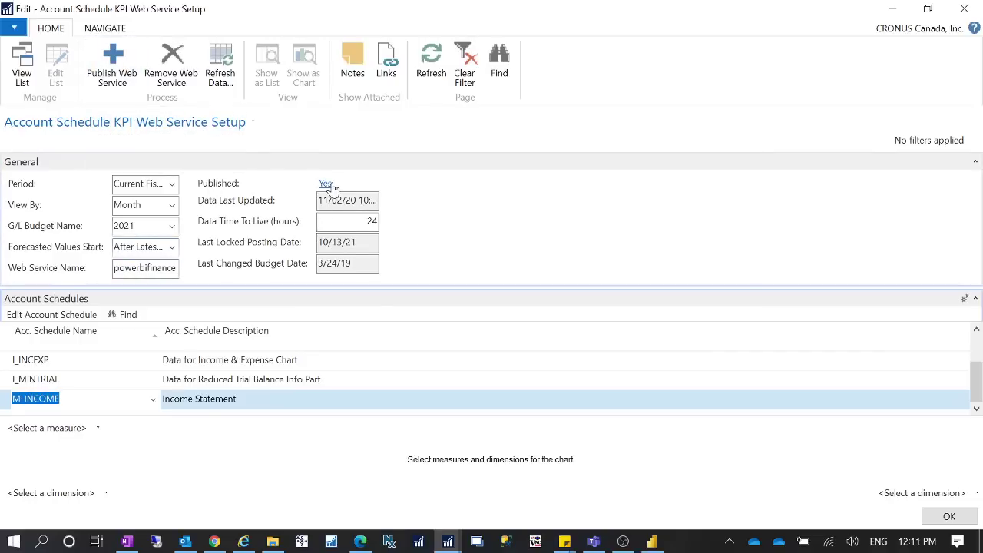
View the available Period options in the KPI web service setup without changing the selection, and minimize the window.
click(173, 185)
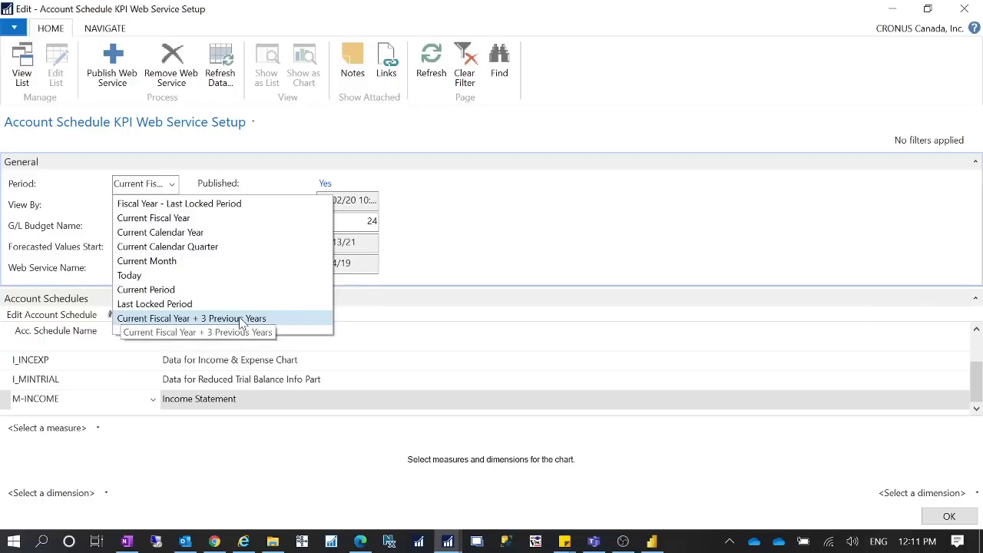
click(476, 240)
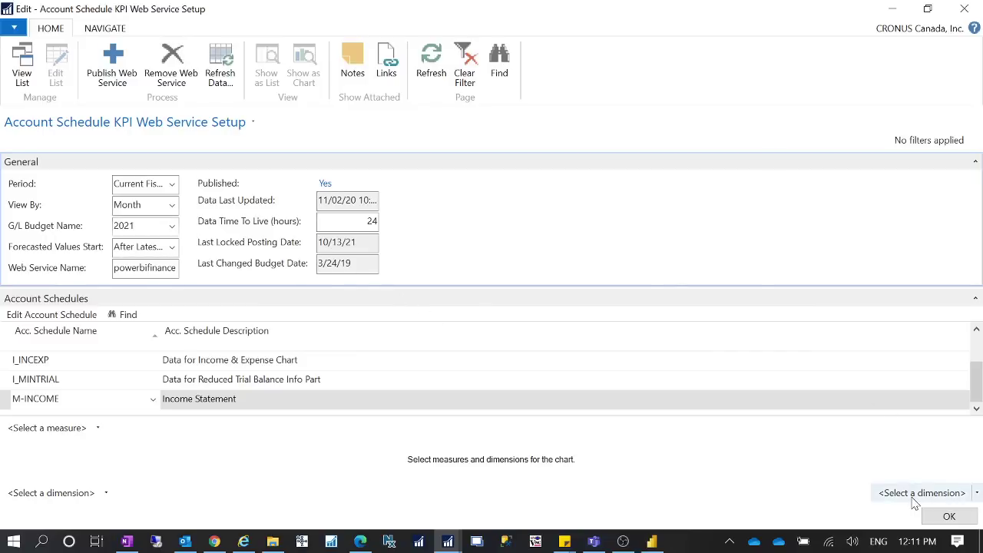
click(892, 9)
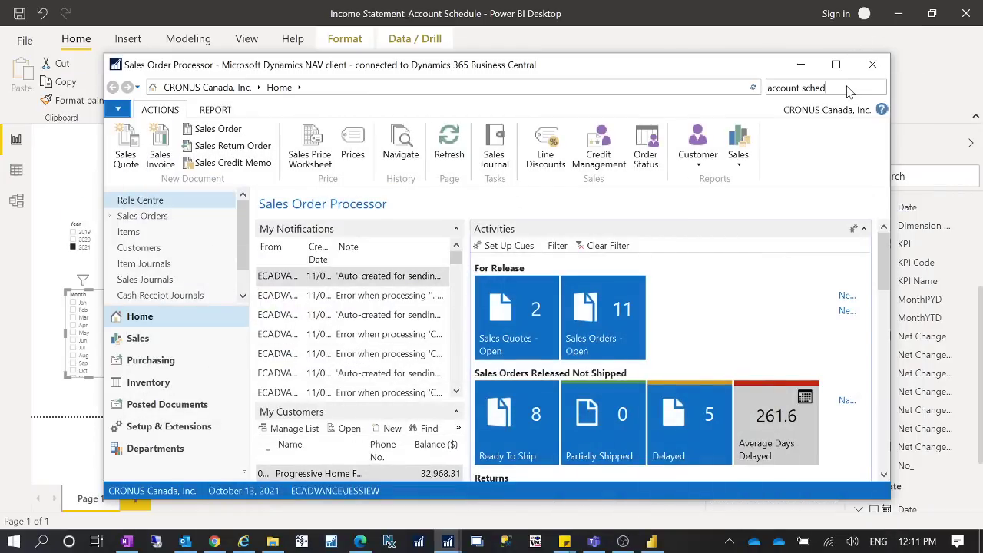
Search for "kpi", open the Account Schedule KPI Web Service page maximized, and look through its KPI entries by account schedule.
key(Return)
text(kpi)
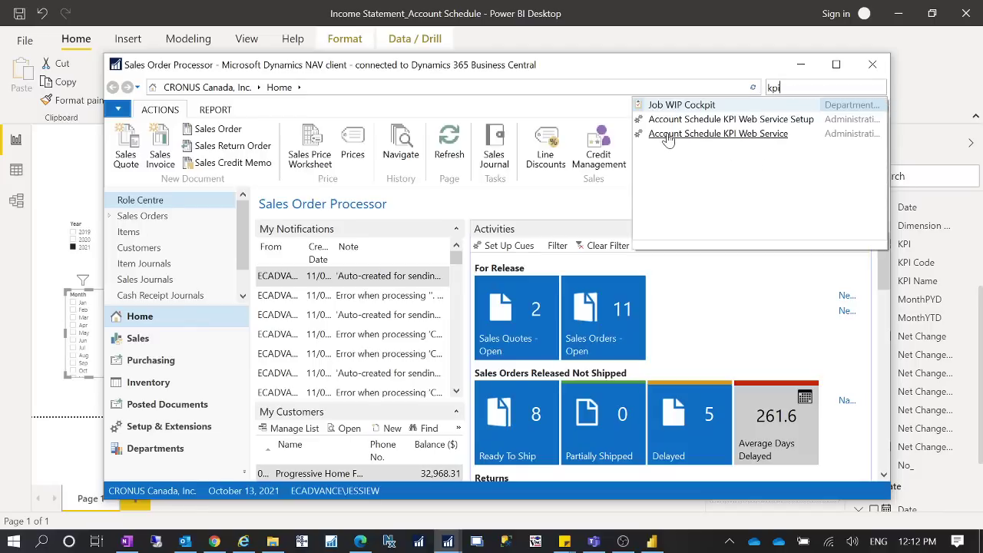
click(668, 137)
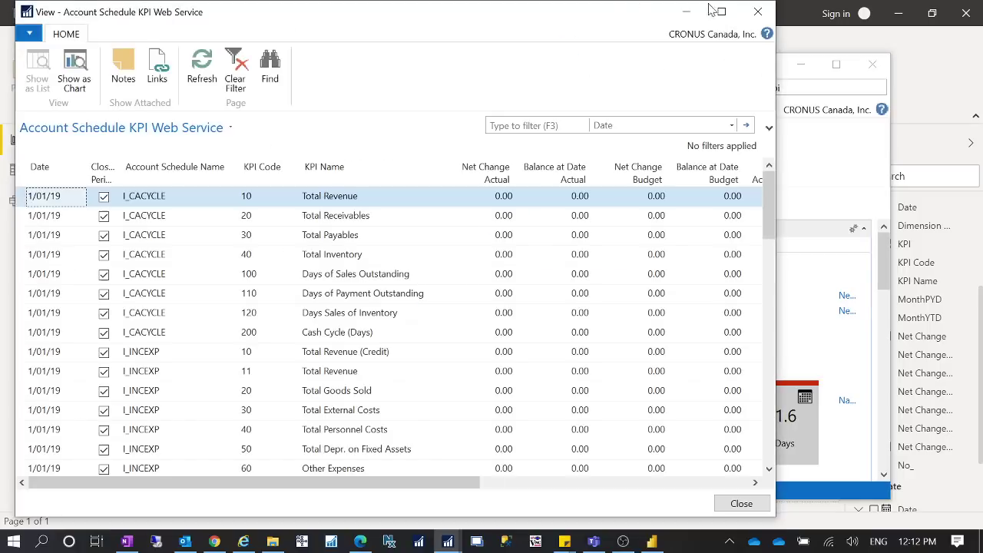
click(721, 12)
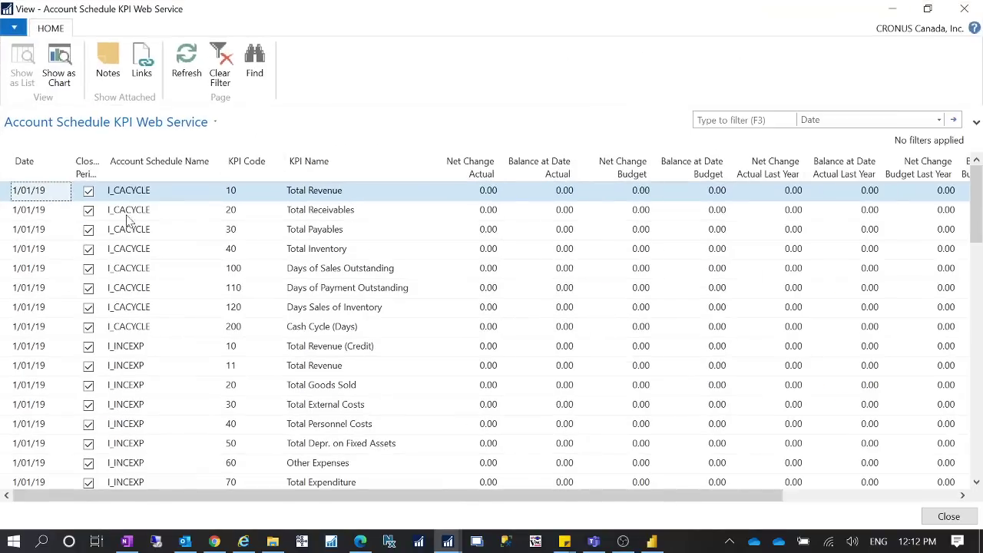
scroll(237, 407, down, 1)
scroll(240, 443, down, 20)
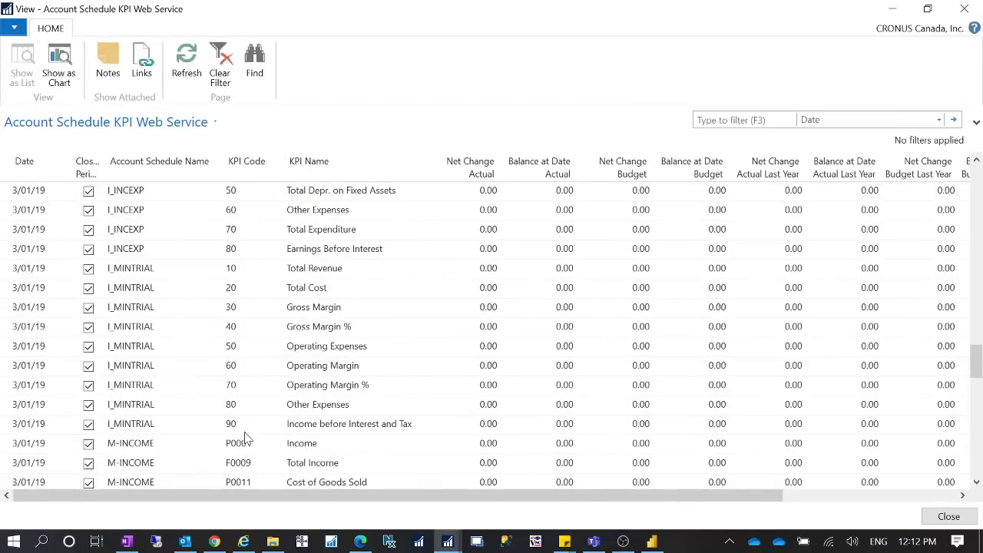
scroll(124, 297, down, 8)
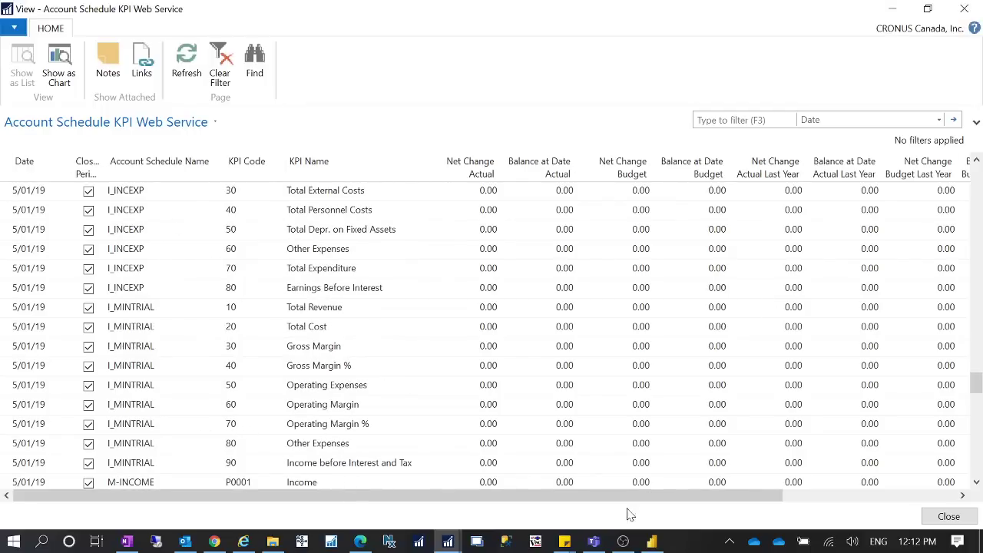
Switch to Power BI Desktop, inspect the SQL Server source of the Account Schedule KPI Buffer query in Power Query Editor, and close the editor.
click(651, 542)
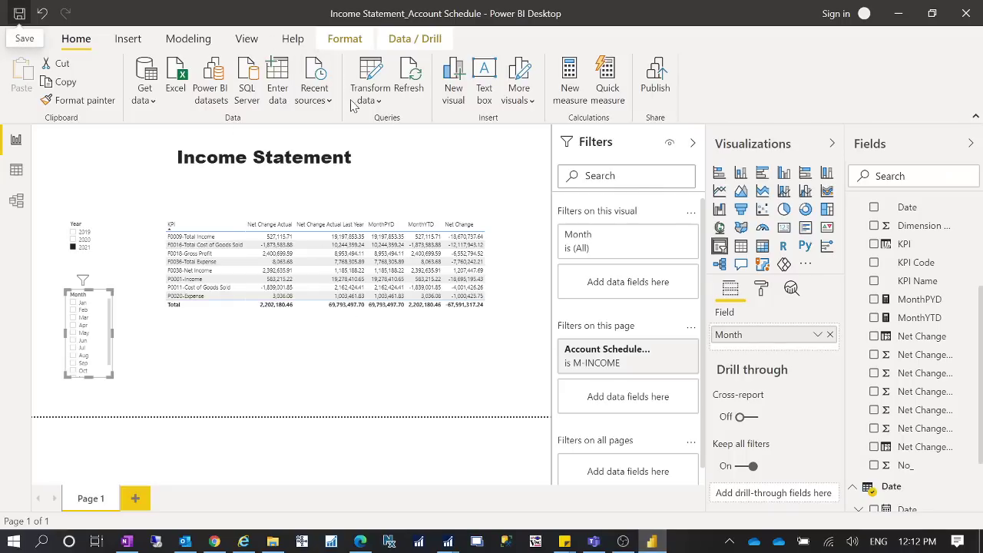
click(376, 103)
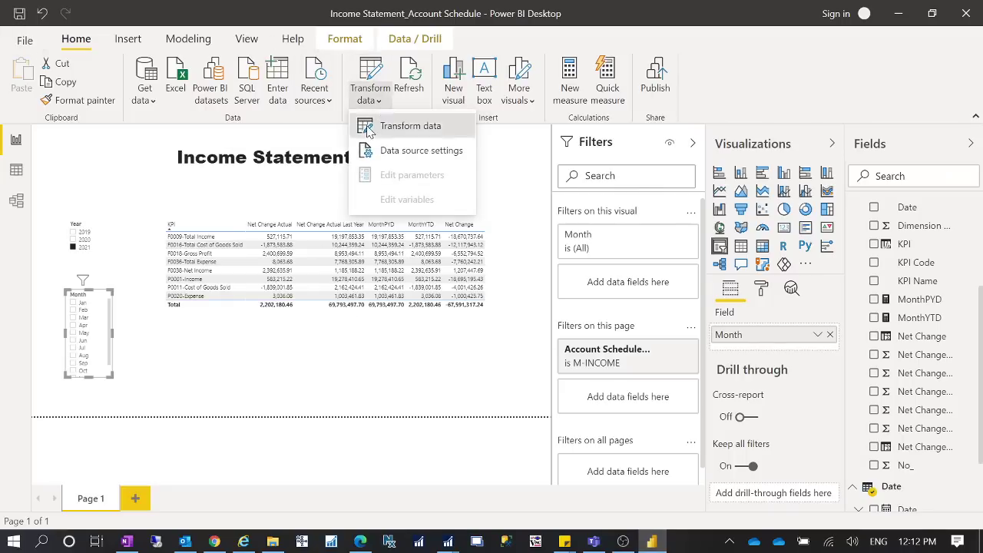
click(369, 125)
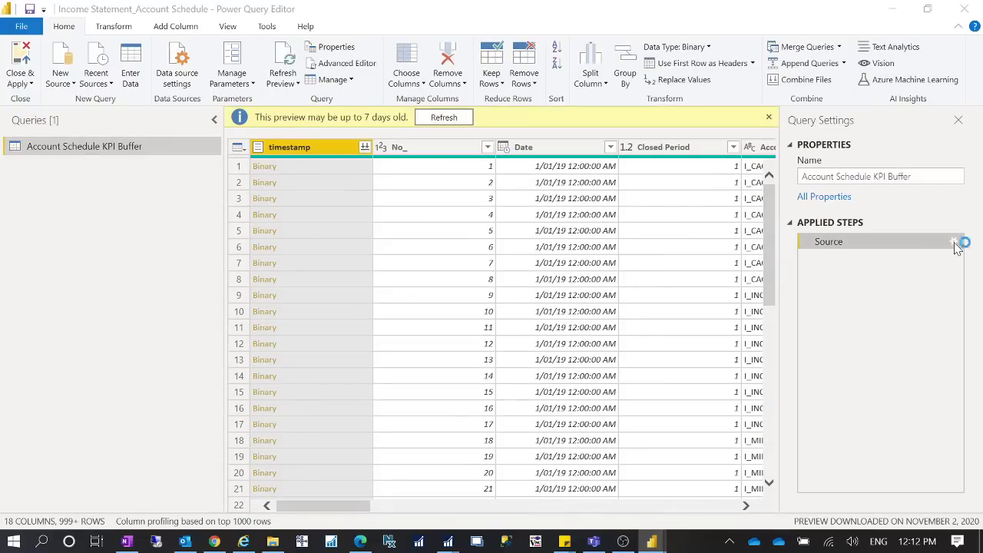
click(955, 242)
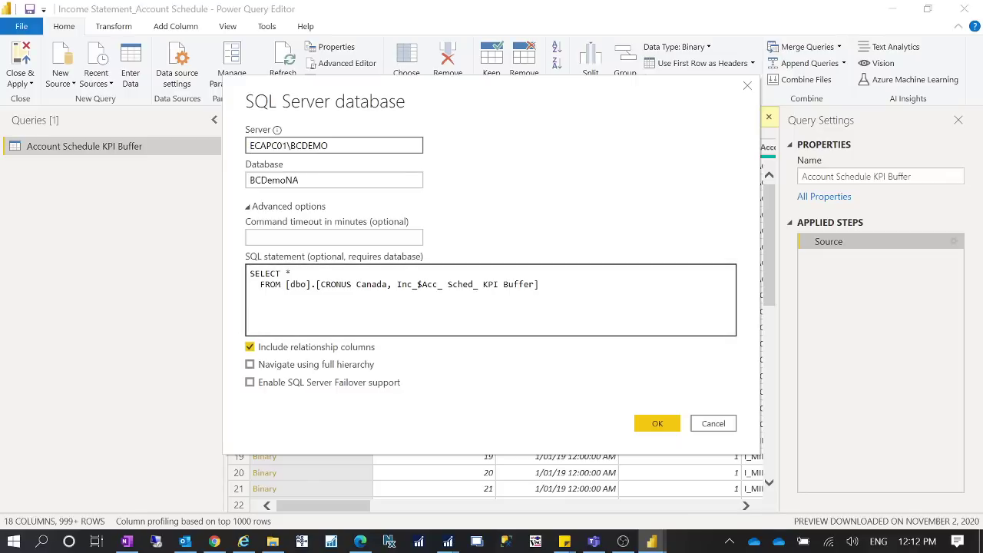
click(720, 431)
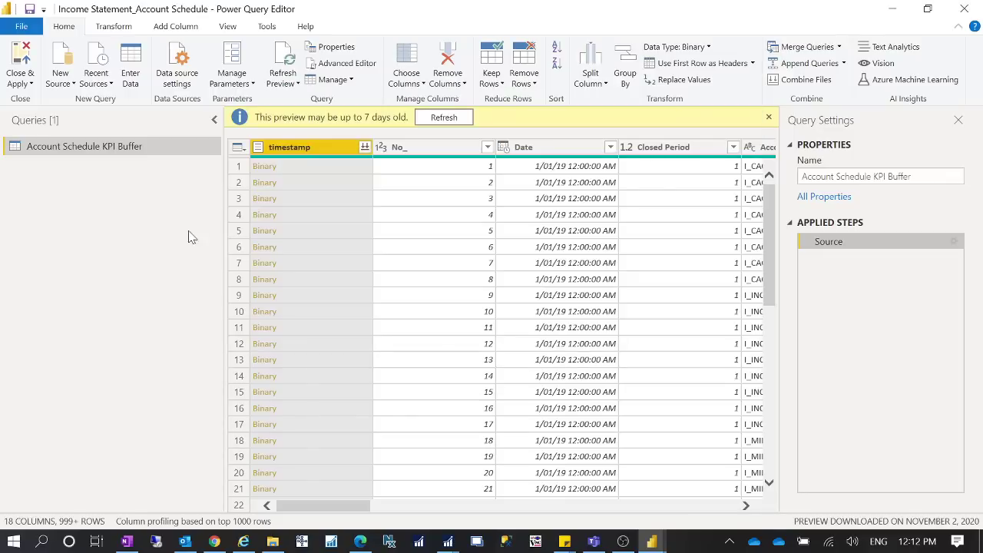
click(33, 83)
click(33, 134)
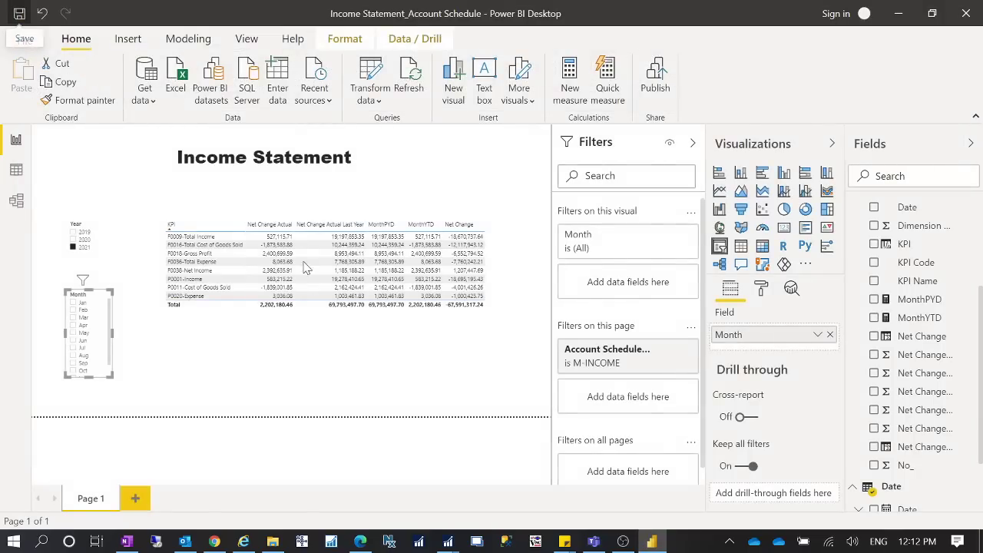
Show the Account Schedule KPI Buffer table in the data view and widen the Fields pane to read its full field names.
click(17, 171)
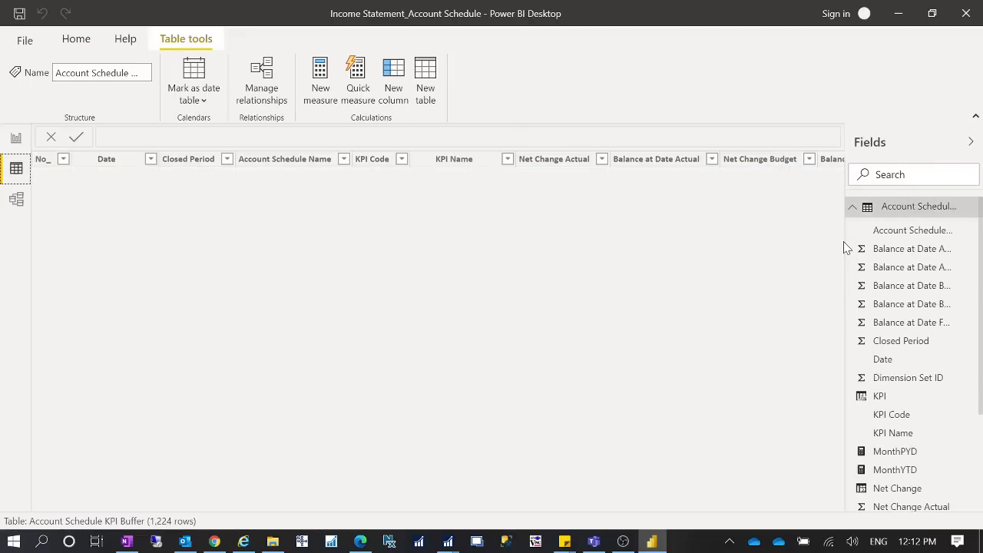
click(924, 256)
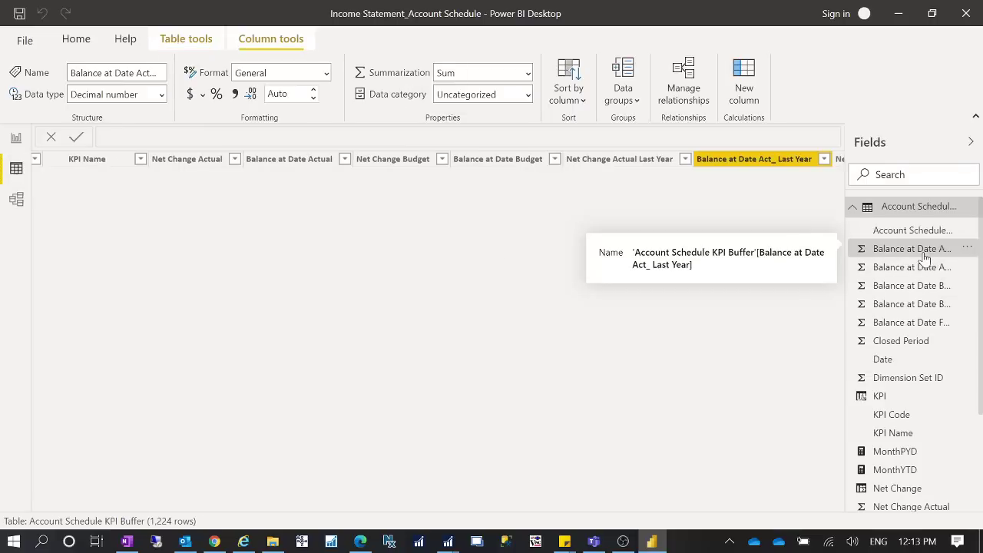
click(915, 268)
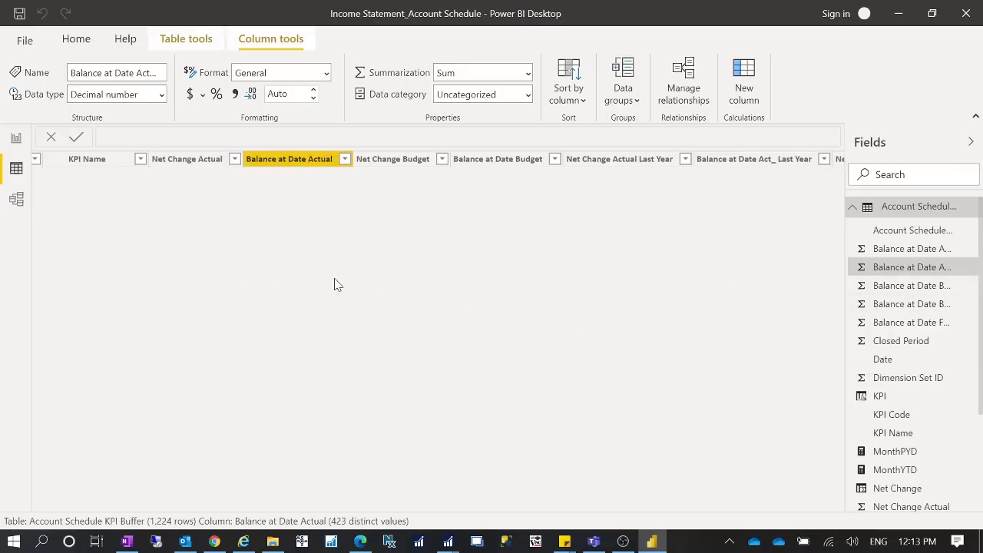
drag(845, 267, 742, 275)
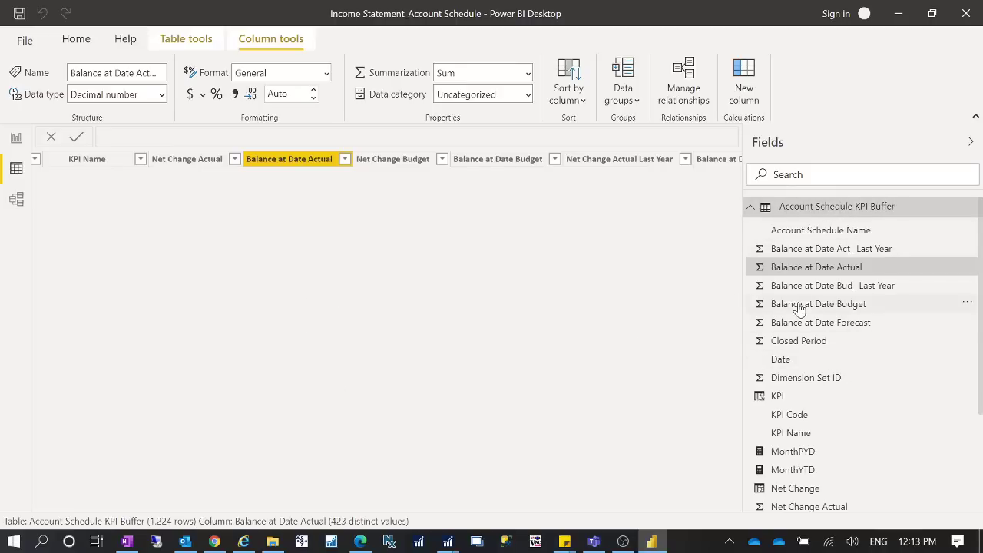
scroll(867, 394, down, 3)
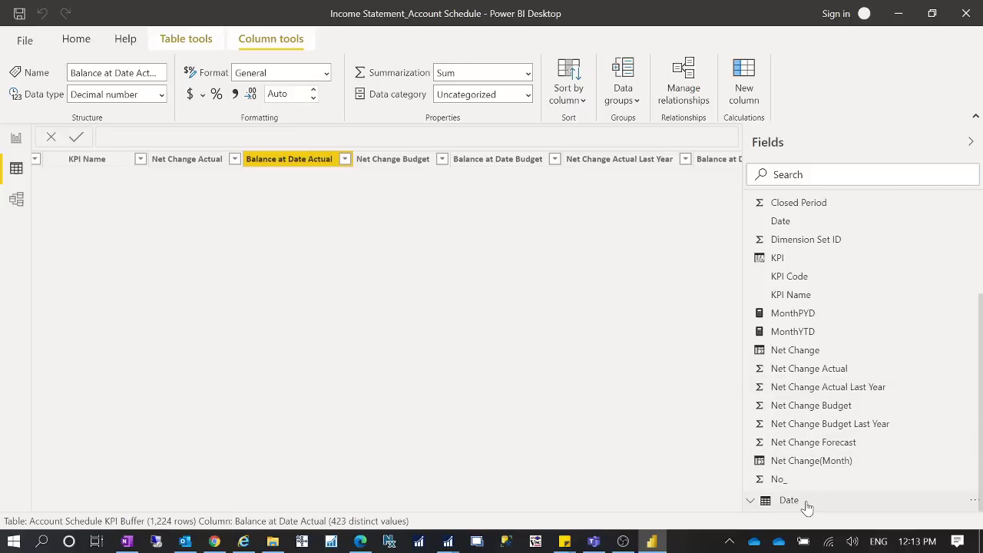
Inspect the Date table and its calendar formula, and view the Account Schedule KPI Buffer rows from the first column.
click(851, 498)
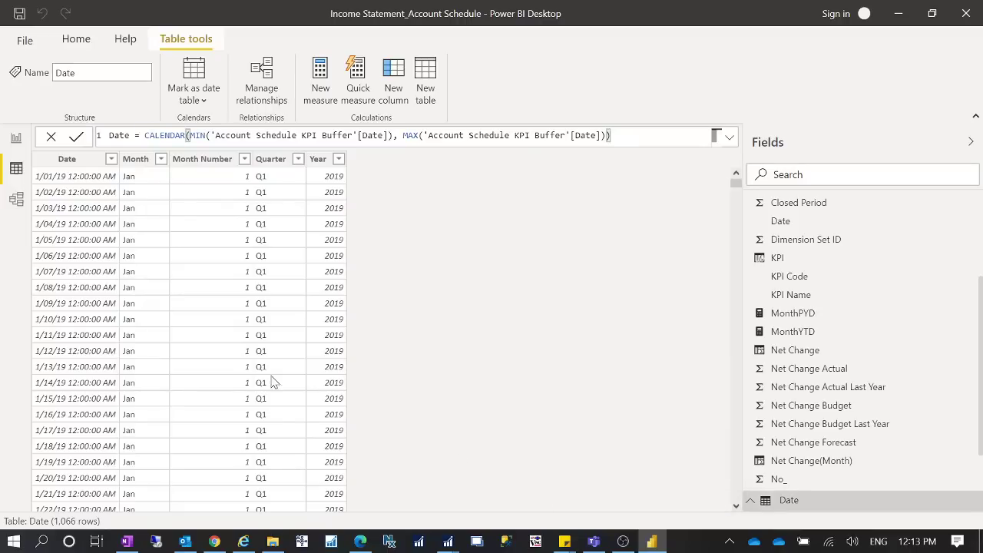
click(782, 501)
scroll(851, 315, up, 3)
click(801, 249)
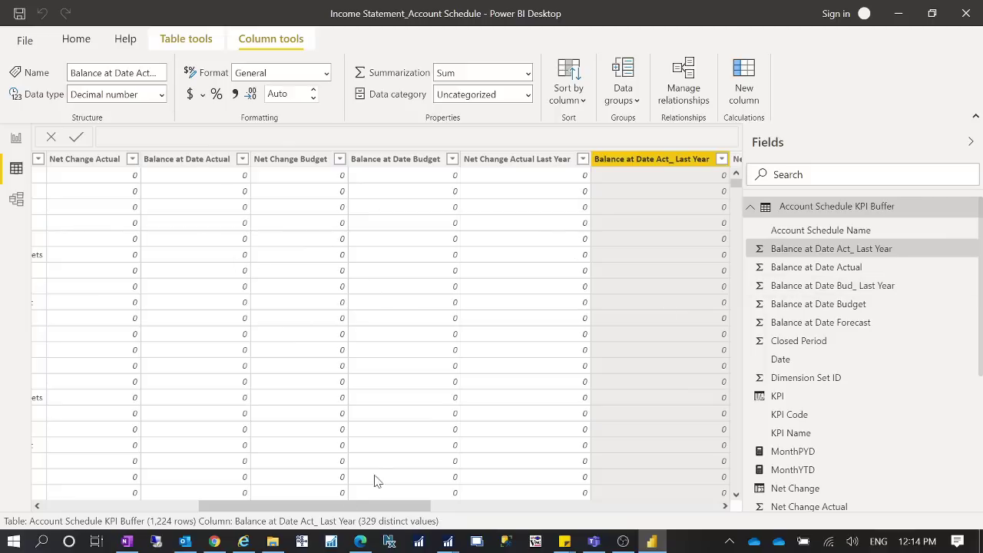
drag(329, 511, 103, 511)
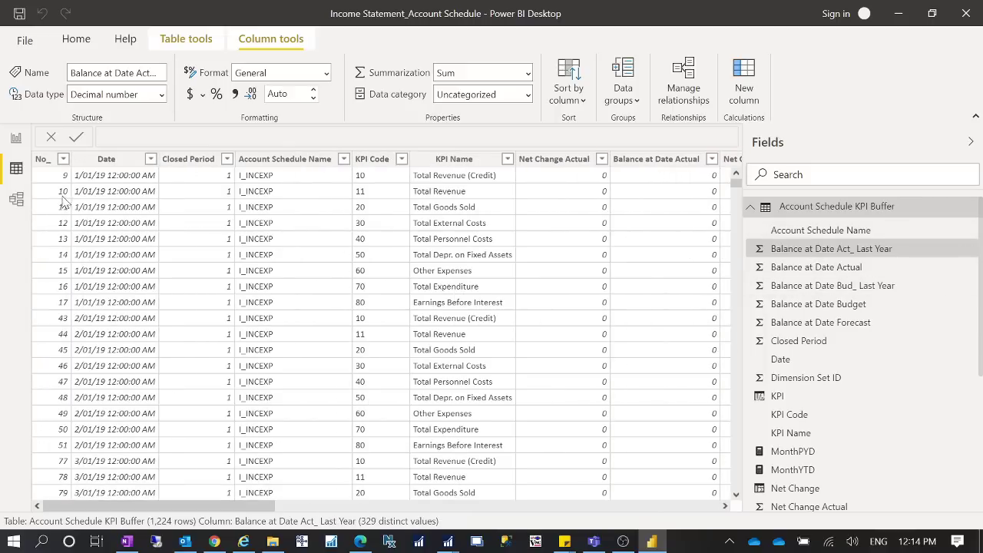
Return to the Income Statement report and filter it by Jan and by Mar in turn, clearing each month selection.
click(15, 140)
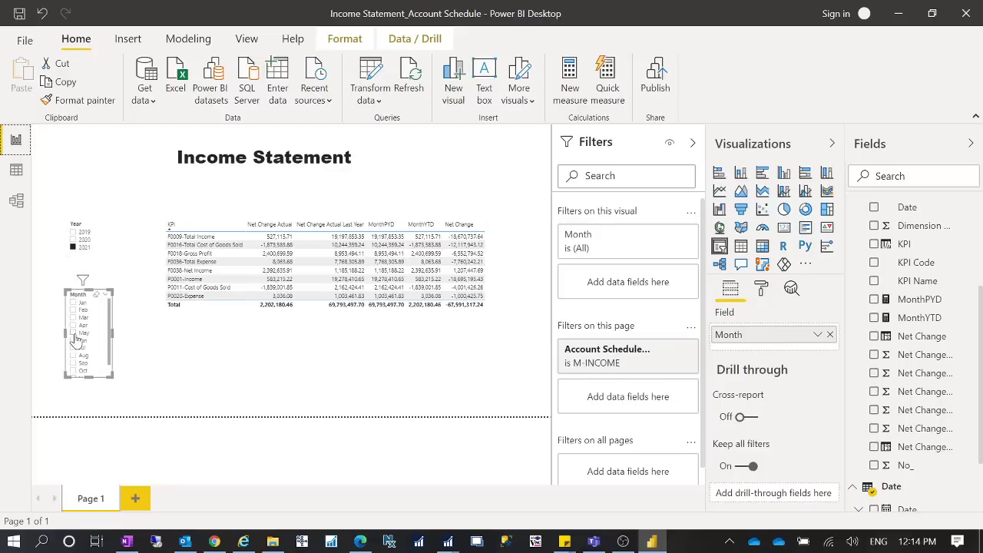
click(83, 239)
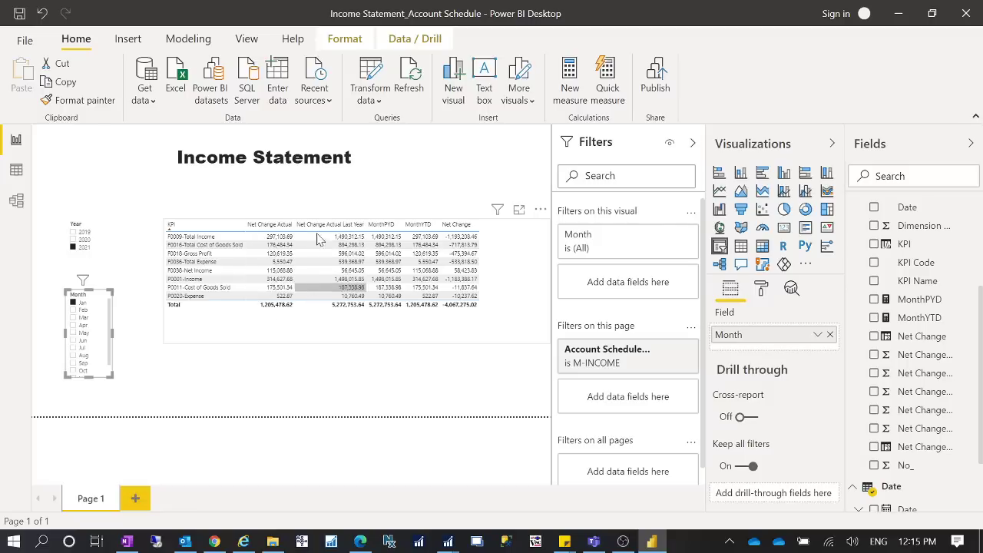
click(73, 302)
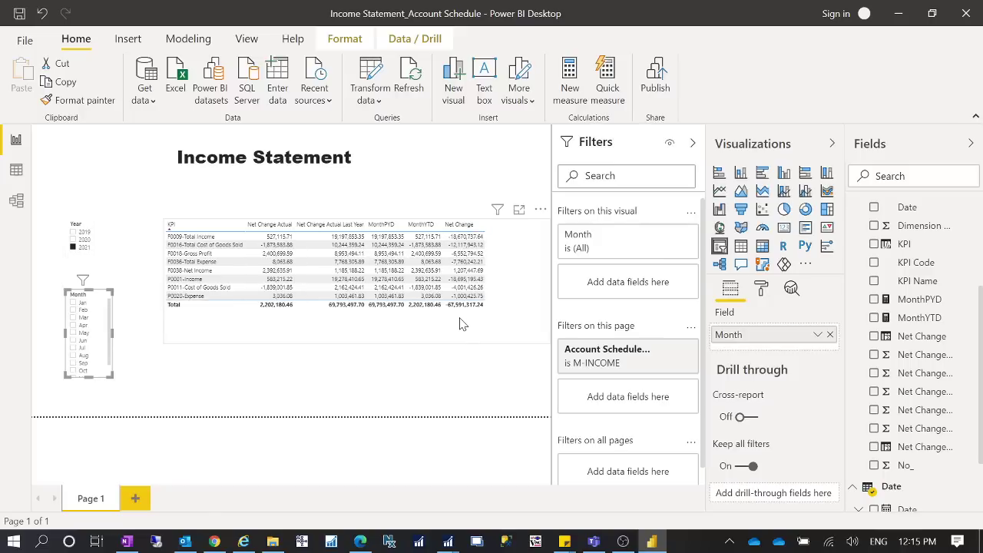
click(74, 318)
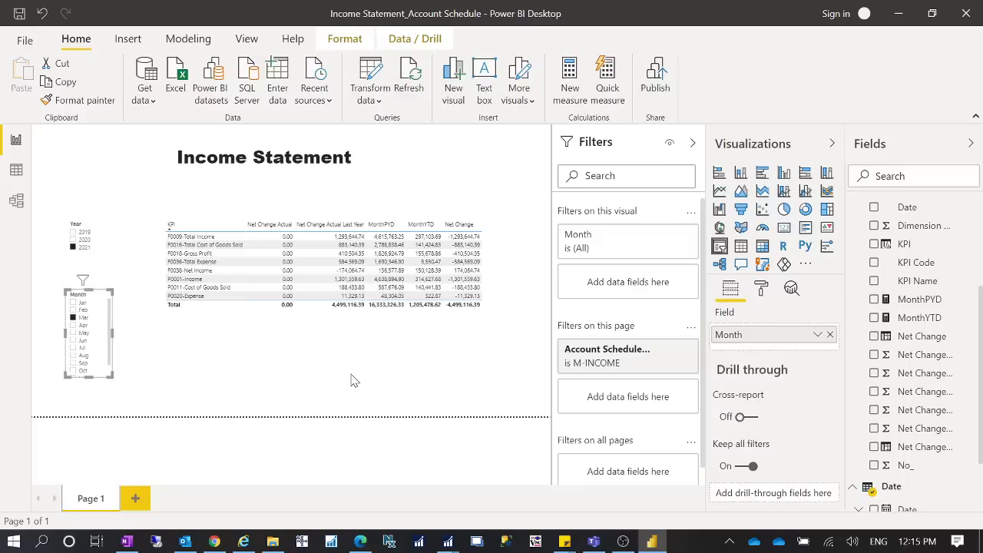
click(74, 318)
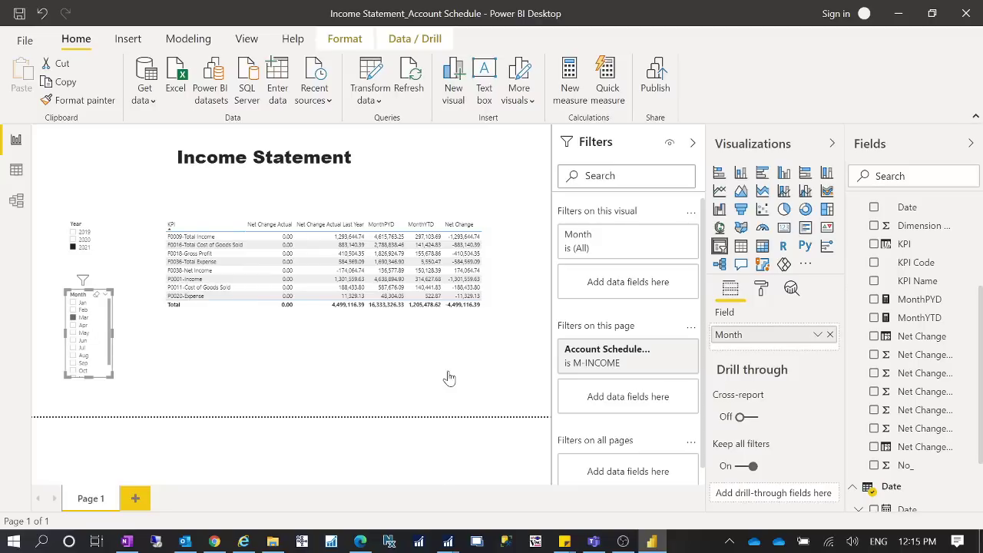